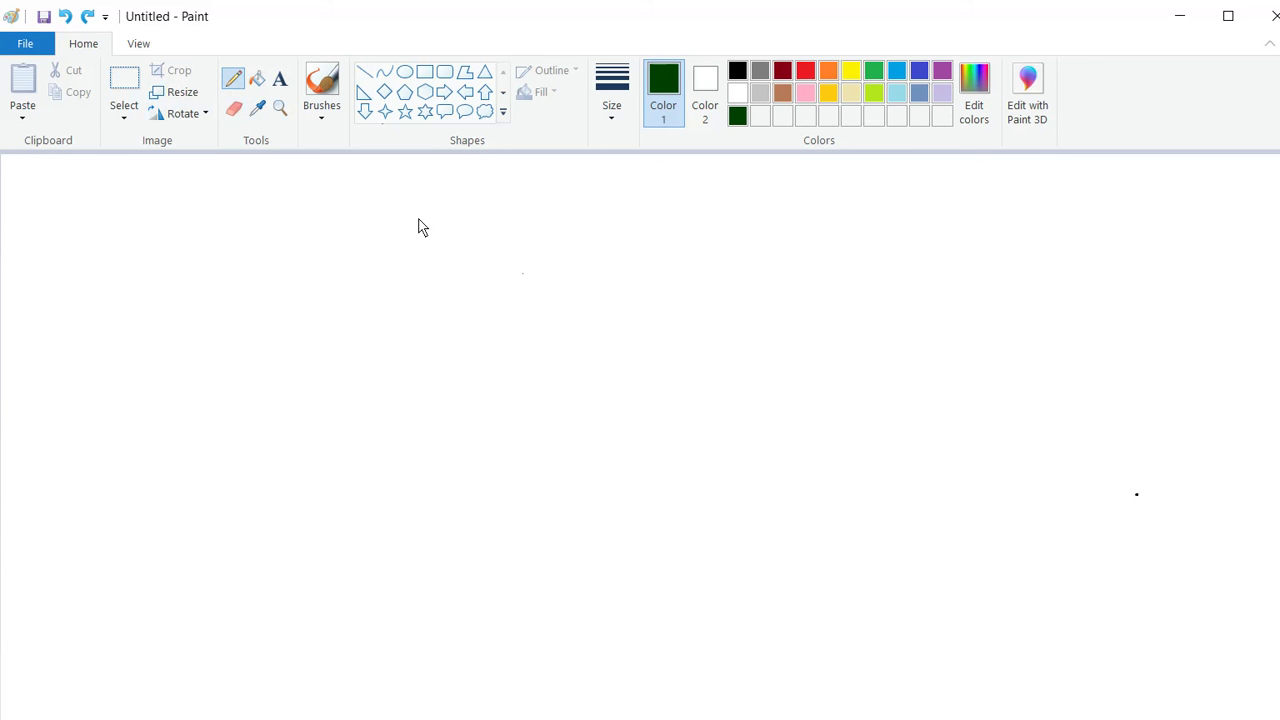
Draw a dark green flower outline with the Pencil: round centre, seven petals, a stem and two leaves with a midrib each
mouse_move(418, 222)
left_mouse_down()
mouse_move(388, 231)
mouse_move(395, 258)
mouse_move(420, 263)
mouse_move(435, 246)
mouse_move(415, 222)
mouse_move(429, 160)
mouse_move(444, 182)
mouse_move(433, 235)
mouse_move(508, 210)
mouse_move(489, 249)
mouse_move(428, 254)
mouse_move(481, 266)
mouse_move(491, 297)
mouse_move(446, 302)
mouse_move(424, 266)
mouse_move(433, 322)
mouse_move(411, 328)
mouse_move(399, 265)
mouse_move(400, 297)
mouse_move(398, 274)
mouse_move(370, 326)
mouse_move(351, 264)
mouse_move(387, 252)
mouse_move(333, 265)
mouse_move(309, 243)
mouse_move(386, 229)
mouse_move(363, 211)
mouse_move(366, 163)
mouse_move(391, 166)
mouse_move(408, 230)
left_mouse_up()
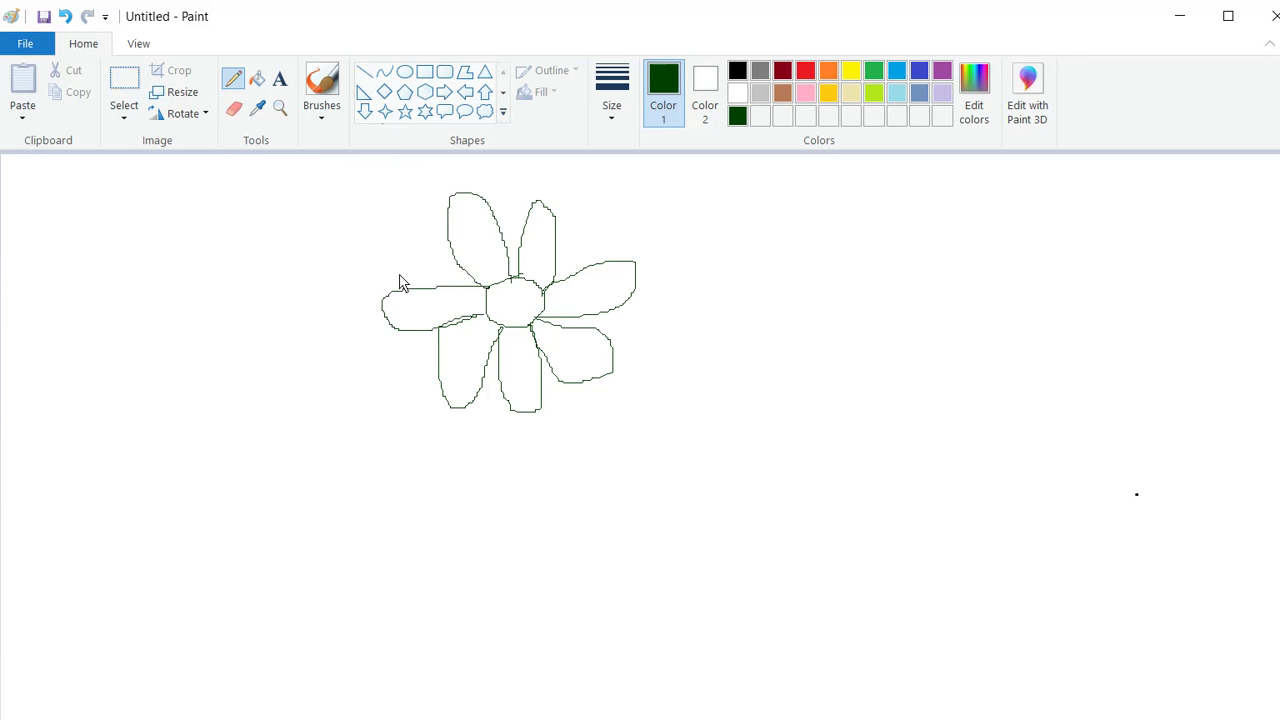
mouse_move(391, 297)
left_mouse_down()
mouse_move(398, 441)
mouse_move(376, 512)
mouse_move(345, 532)
left_mouse_up()
mouse_move(391, 477)
left_mouse_down()
mouse_move(404, 428)
mouse_move(406, 451)
mouse_move(462, 418)
mouse_move(576, 522)
mouse_move(571, 562)
mouse_move(672, 515)
mouse_move(642, 518)
mouse_move(631, 563)
mouse_move(605, 591)
mouse_move(511, 608)
mouse_move(386, 468)
mouse_move(509, 449)
left_mouse_up()
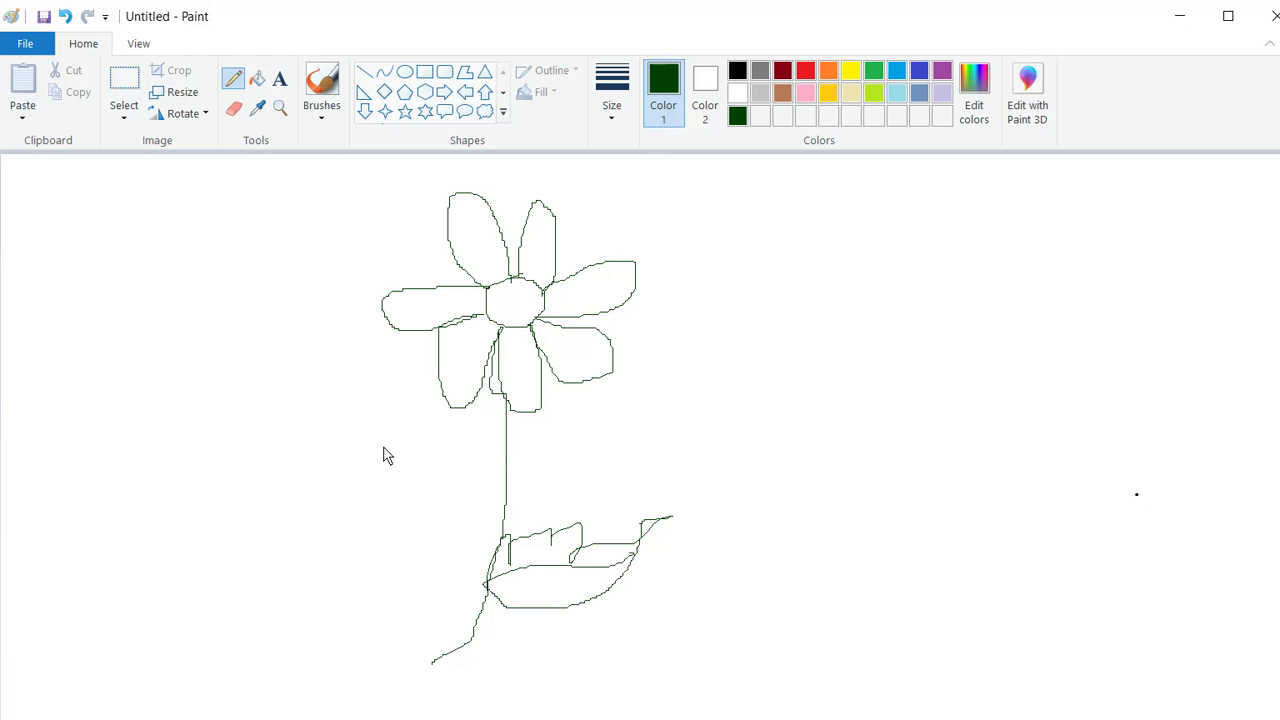
mouse_move(392, 449)
left_mouse_down()
mouse_move(386, 413)
mouse_move(378, 426)
mouse_move(332, 392)
mouse_move(346, 409)
mouse_move(307, 413)
mouse_move(321, 422)
mouse_move(270, 443)
mouse_move(311, 445)
mouse_move(276, 476)
mouse_move(324, 476)
mouse_move(318, 493)
mouse_move(402, 448)
left_mouse_up()
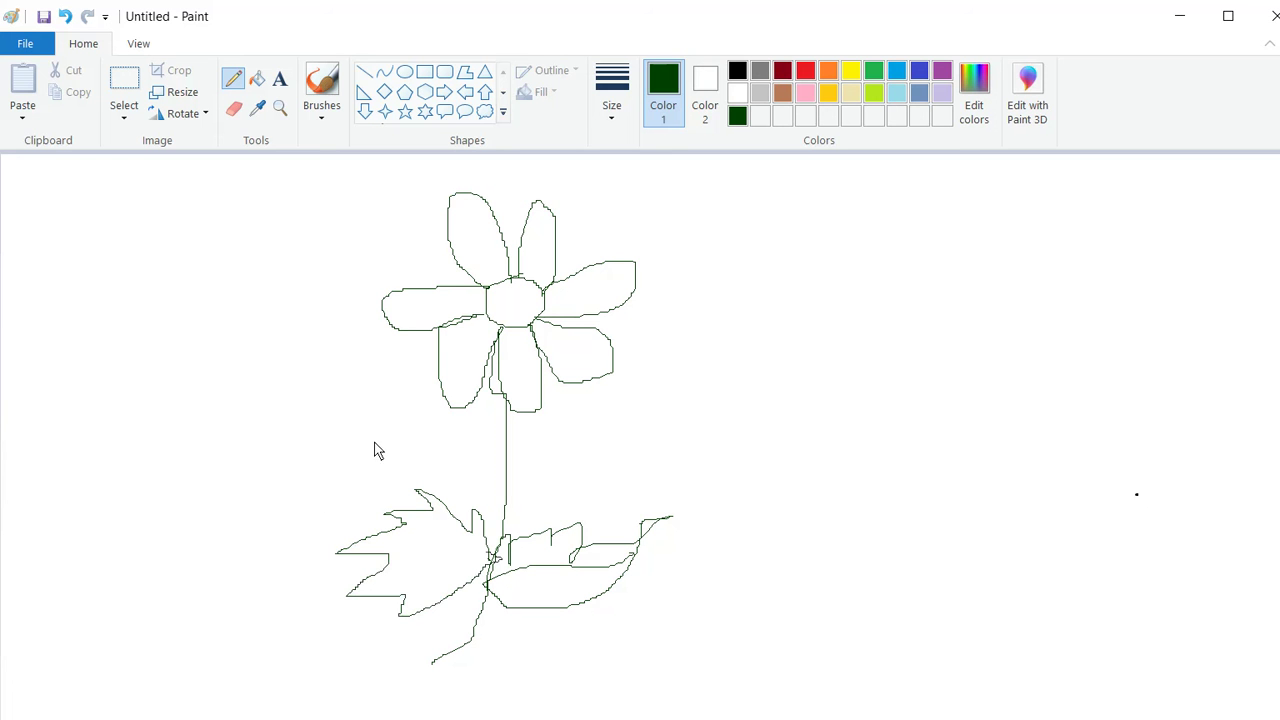
left_click_drag(326, 448, 311, 457)
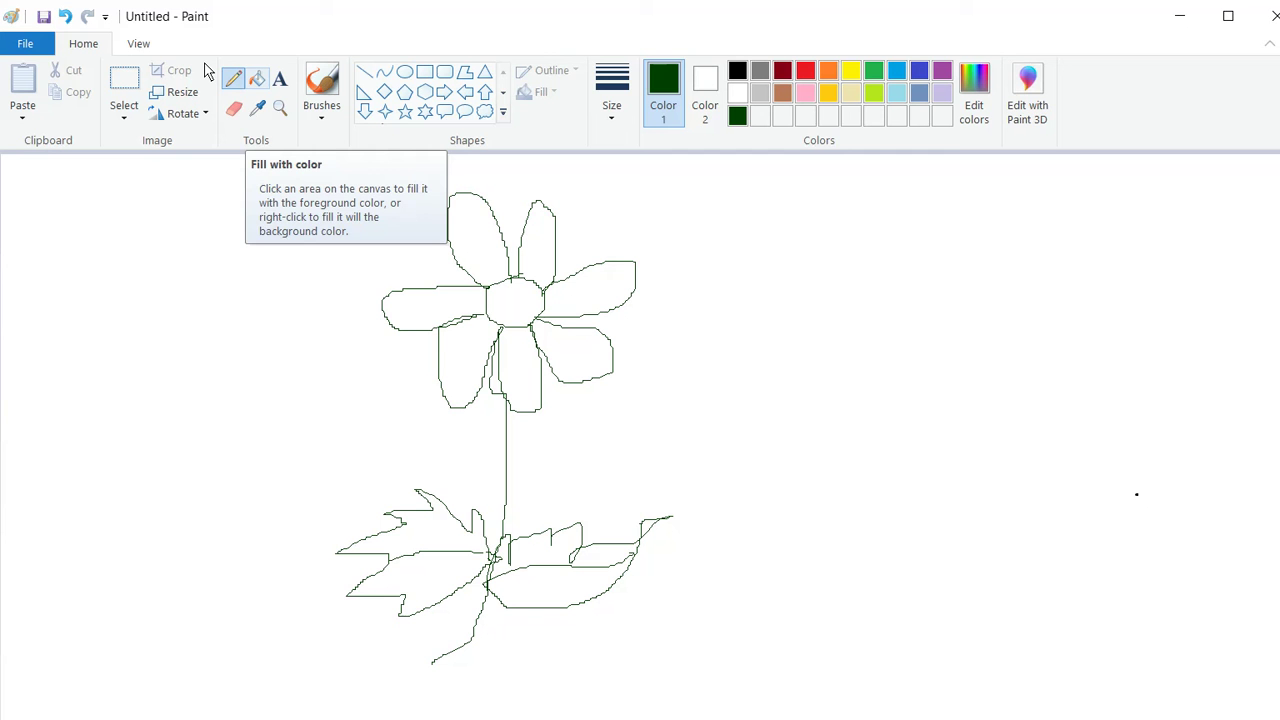
Fill the round centre of the flower with gold
key("alt+h")
key("f")
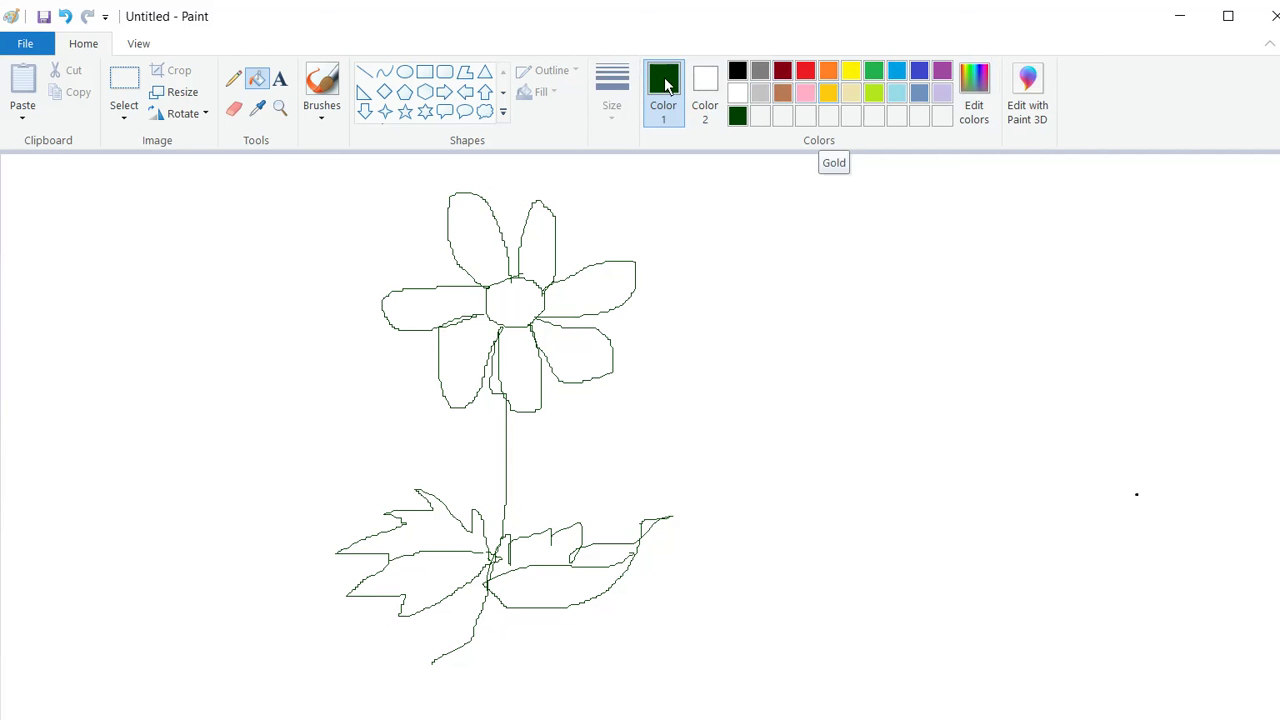
left_click(828, 92)
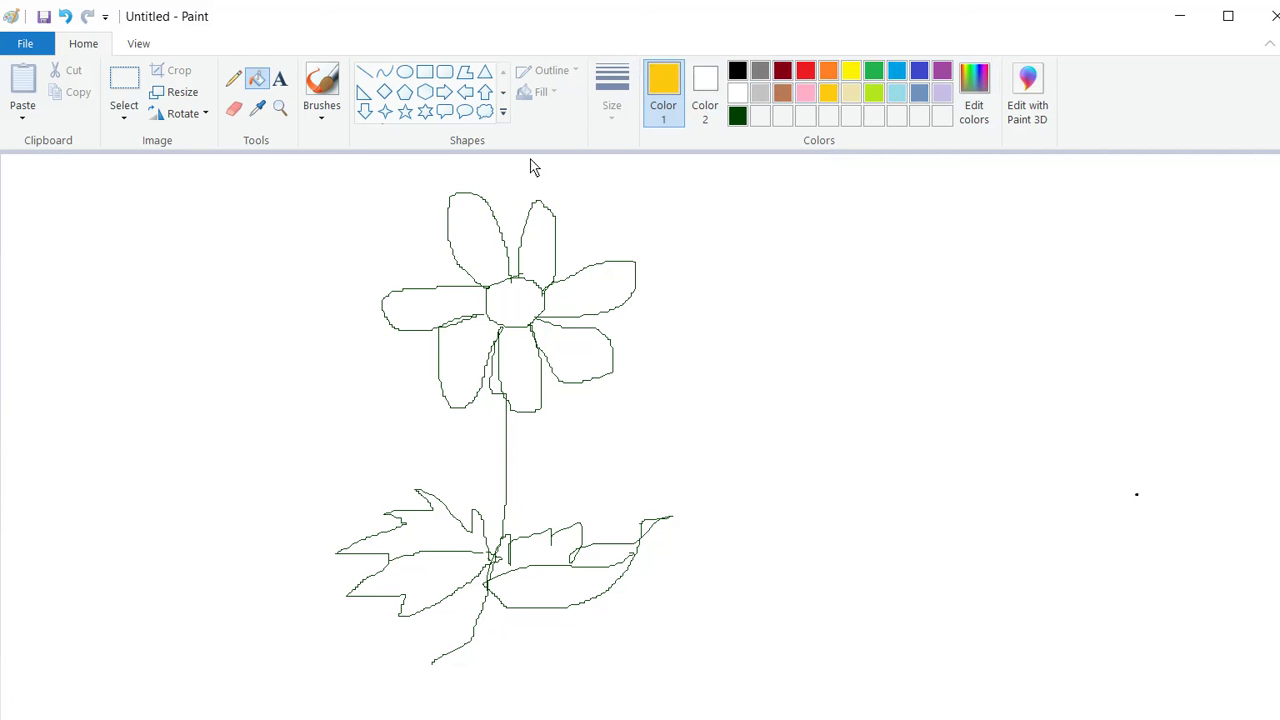
left_click(515, 303)
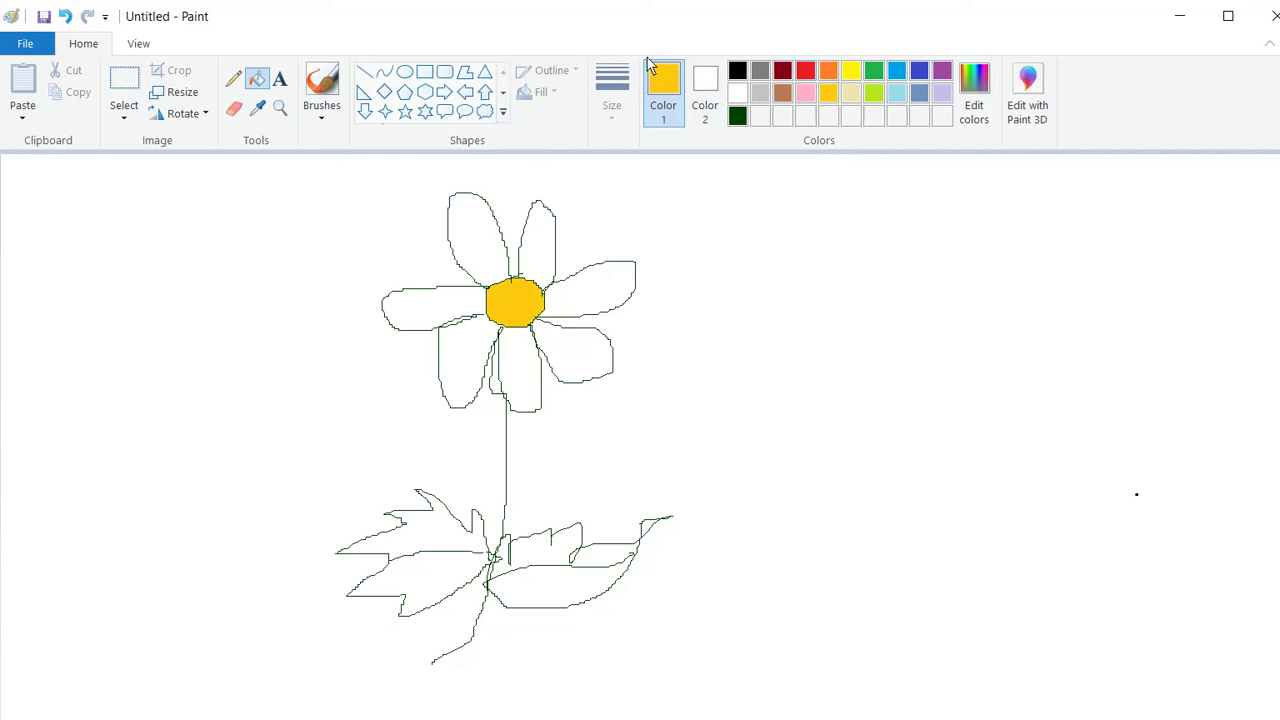
Fill the upper-right and lower-right petals with indigo blue and the other five petals with red
left_click(472, 230)
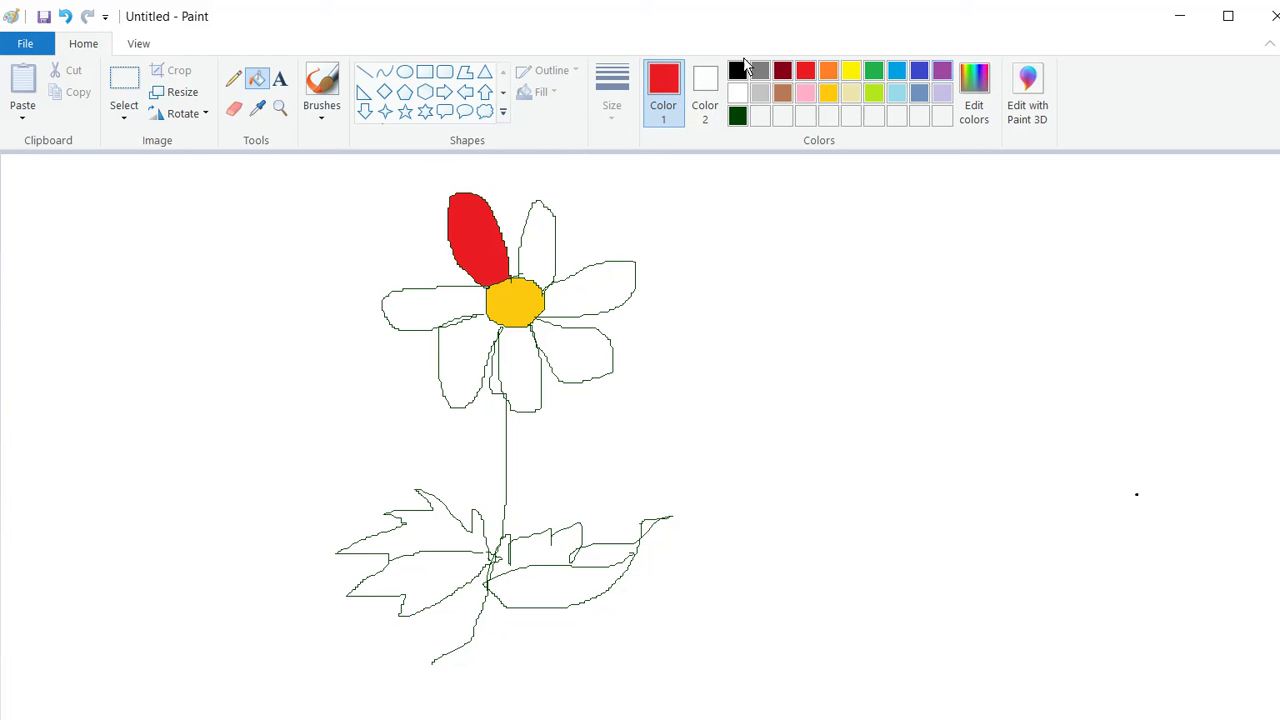
left_click(919, 70)
left_click(535, 225)
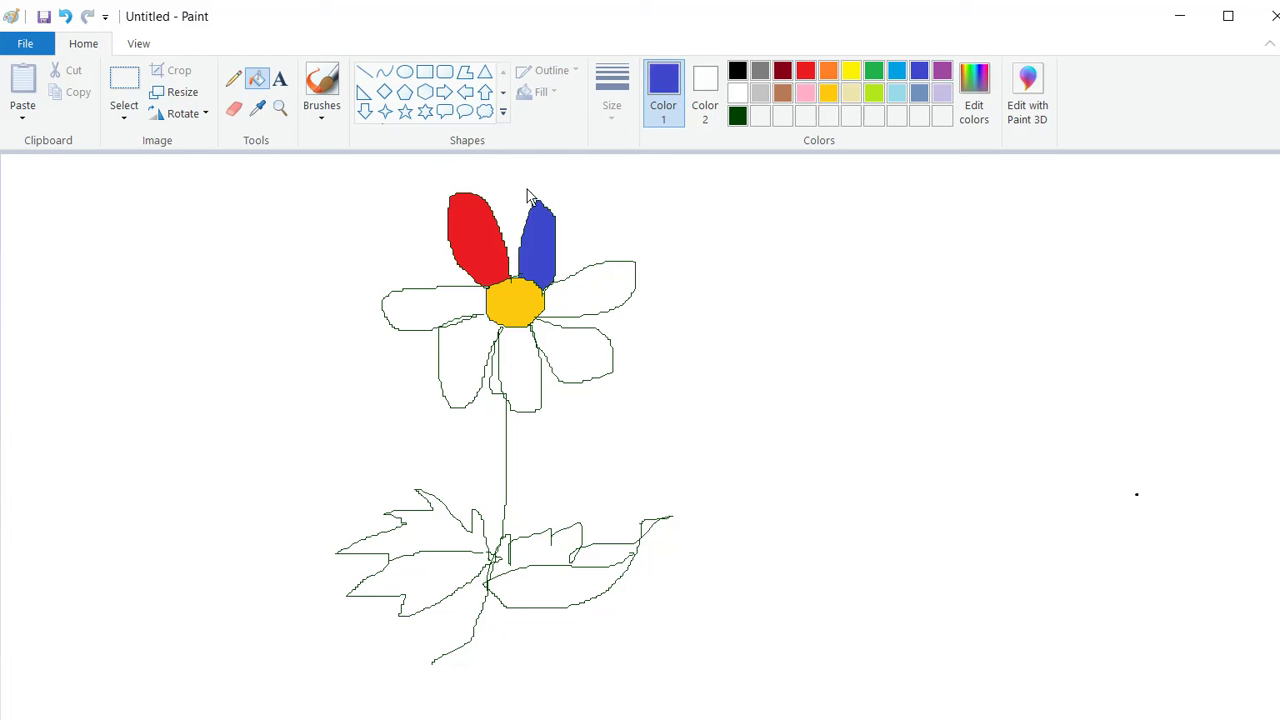
left_click(485, 258)
left_click(590, 288)
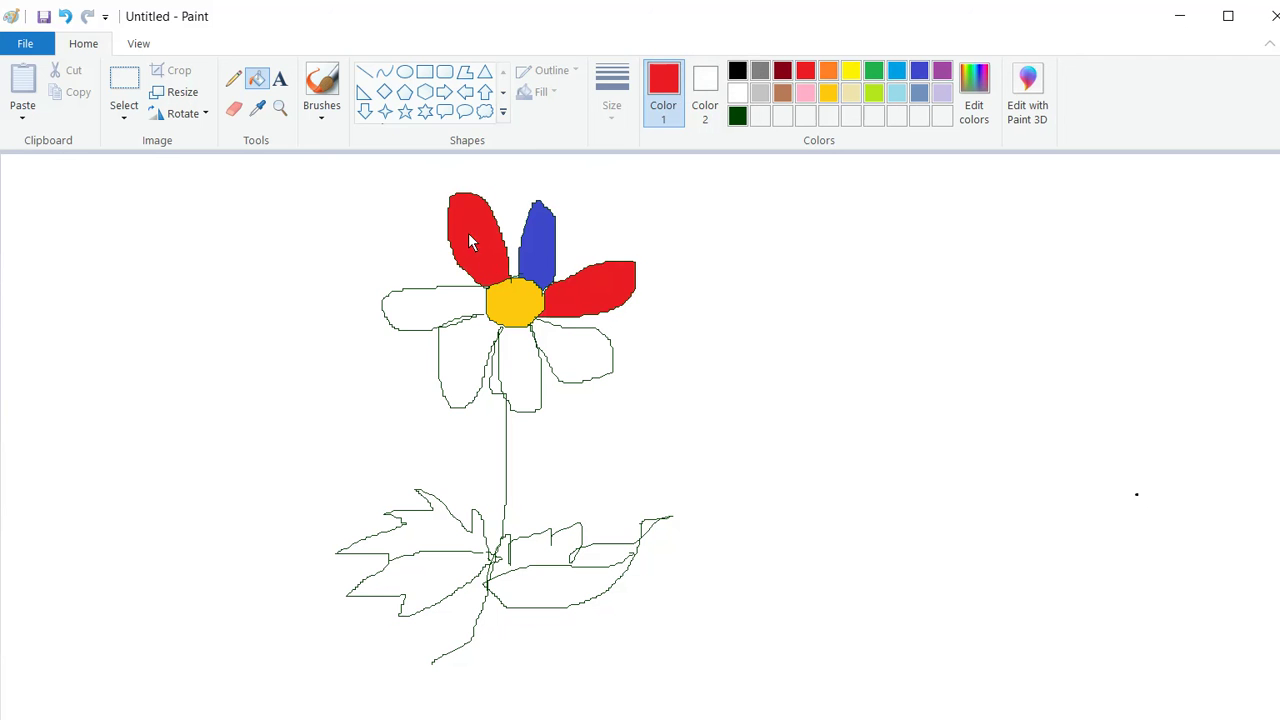
left_click(919, 70)
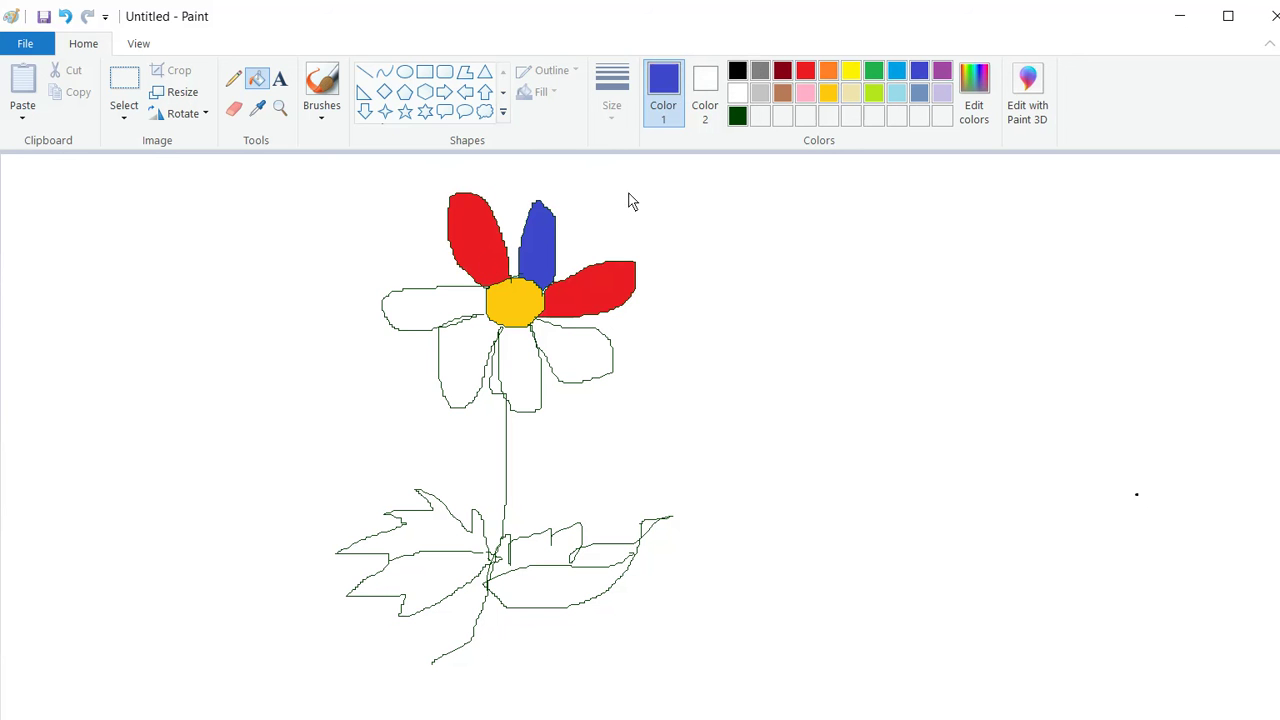
left_click(572, 352)
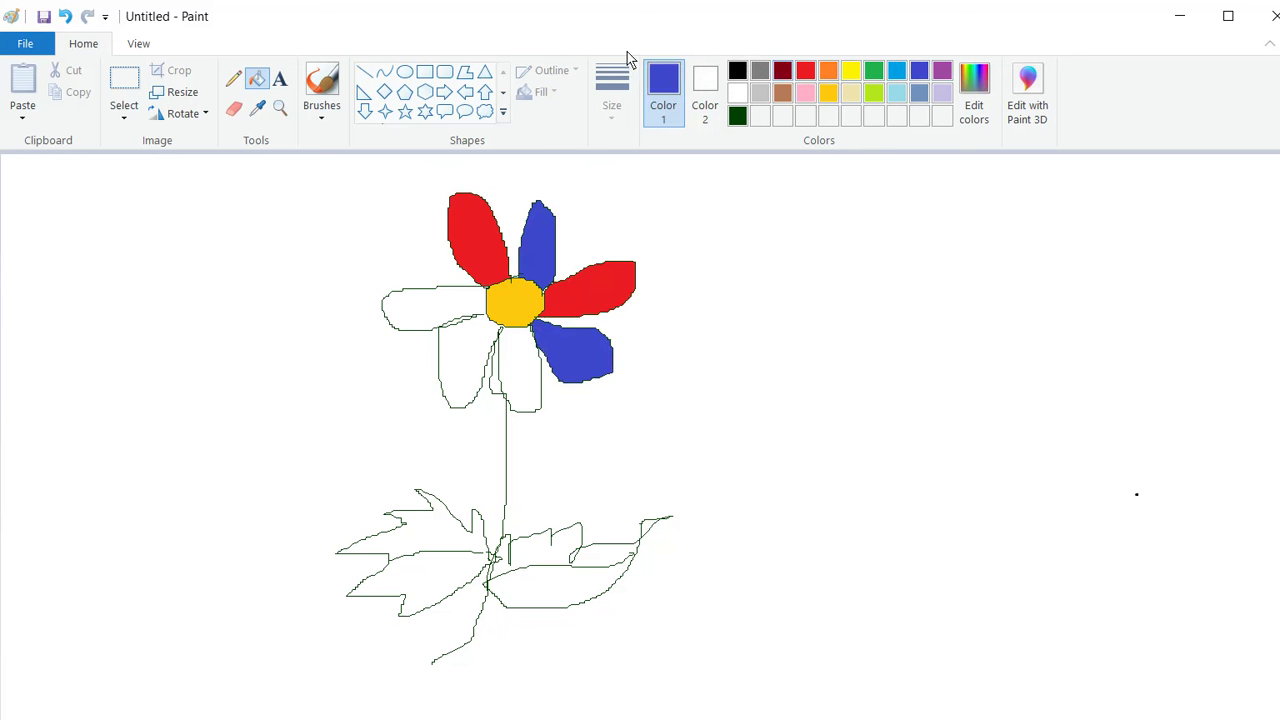
left_click(805, 70)
left_click(413, 319)
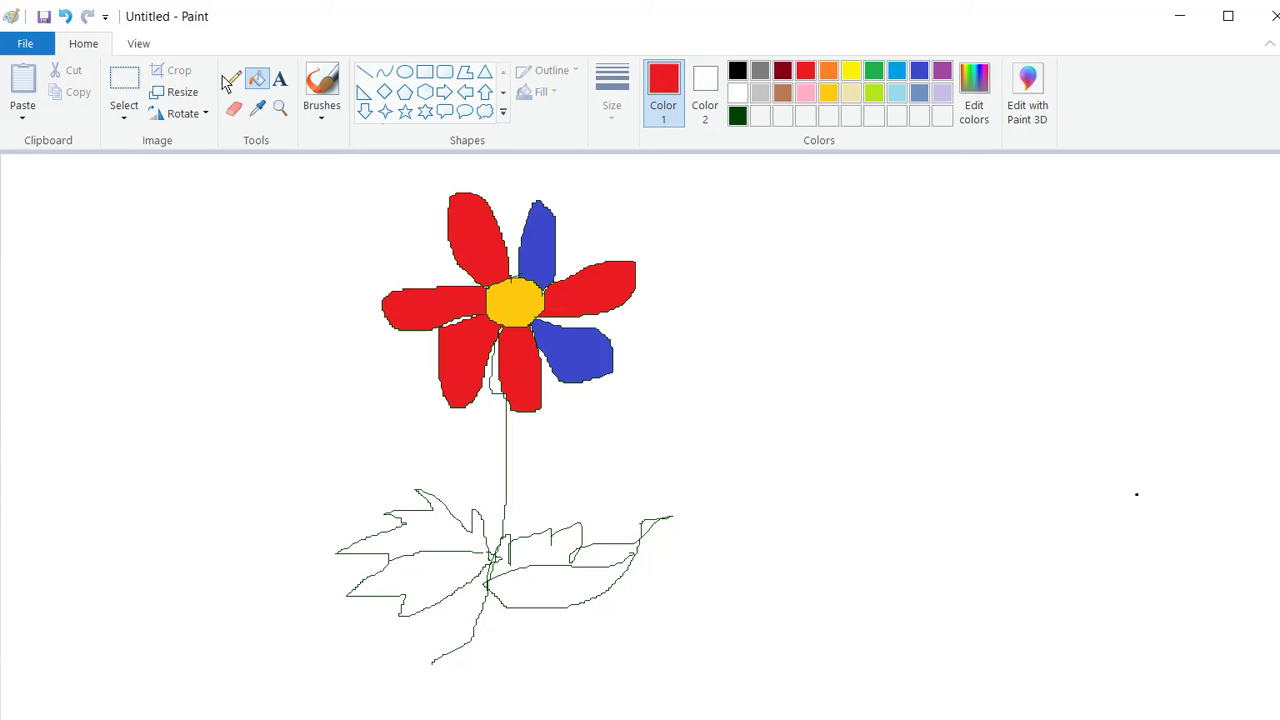
Close the gap in the left petal's lower outline near the flower's centre with the Pencil in black
key("alt+h")
key("p")
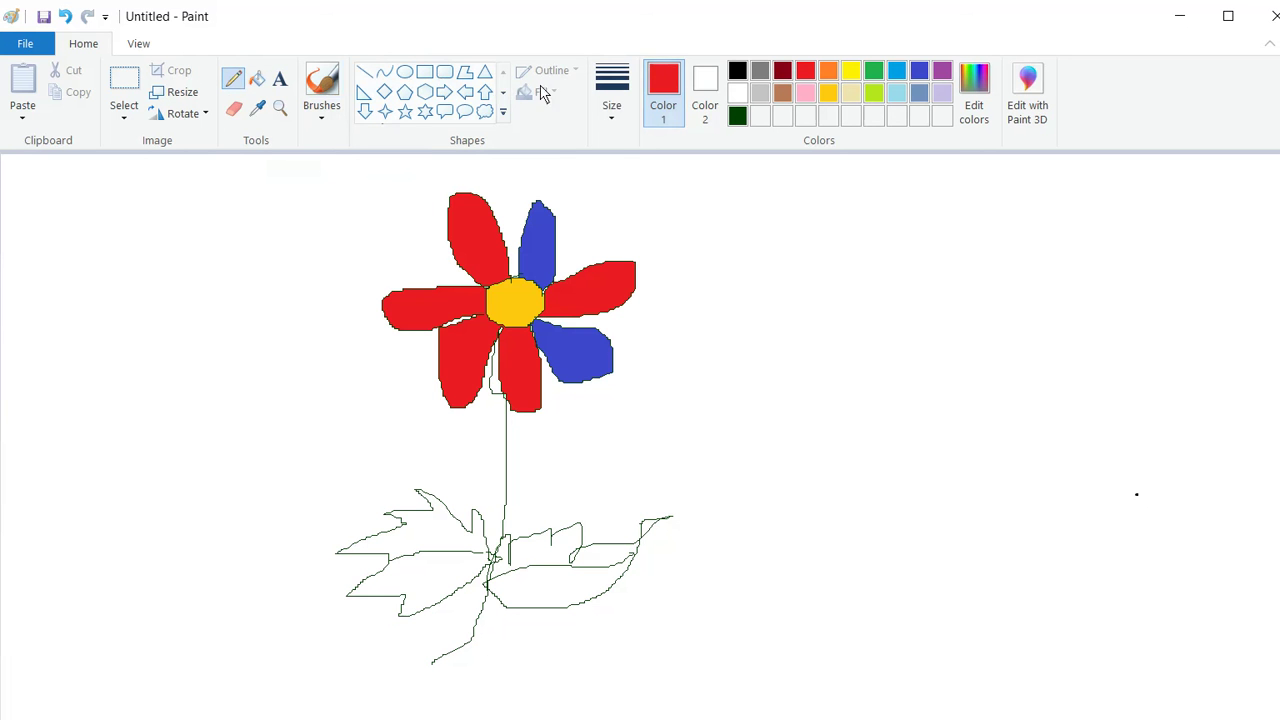
left_click(737, 70)
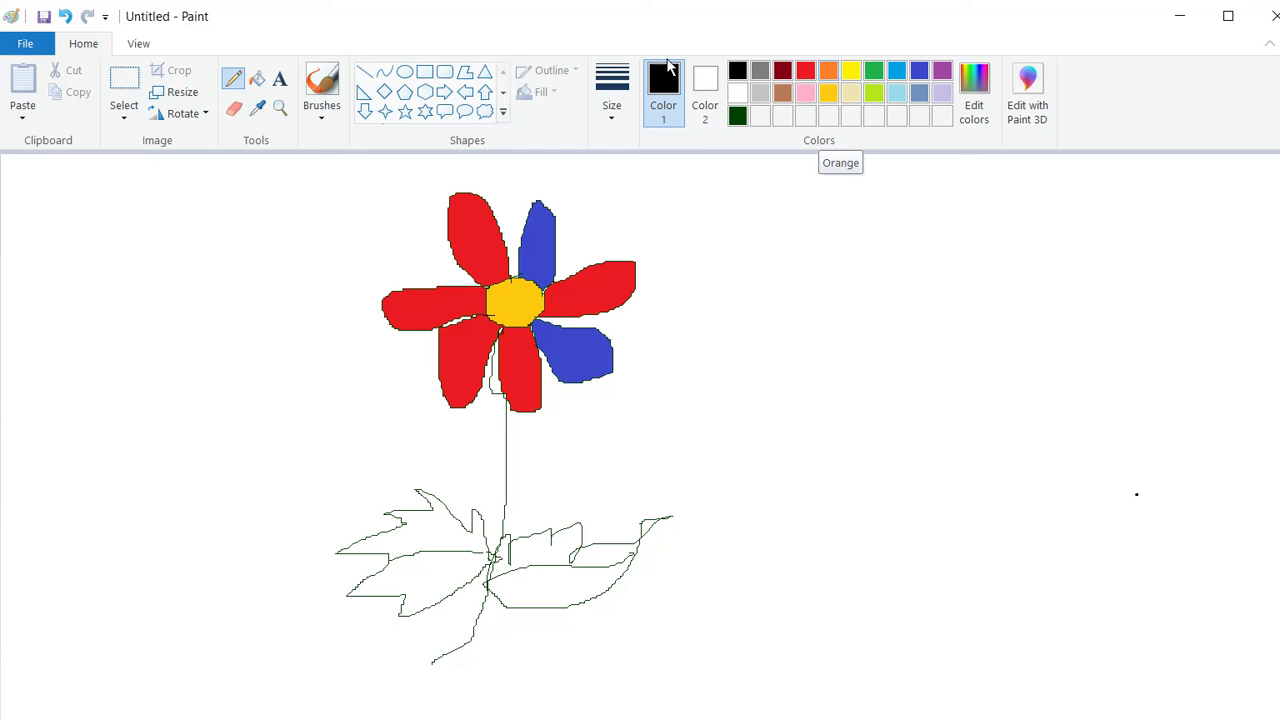
Refill the lower-left and bottom petals with indigo blue
left_click(919, 70)
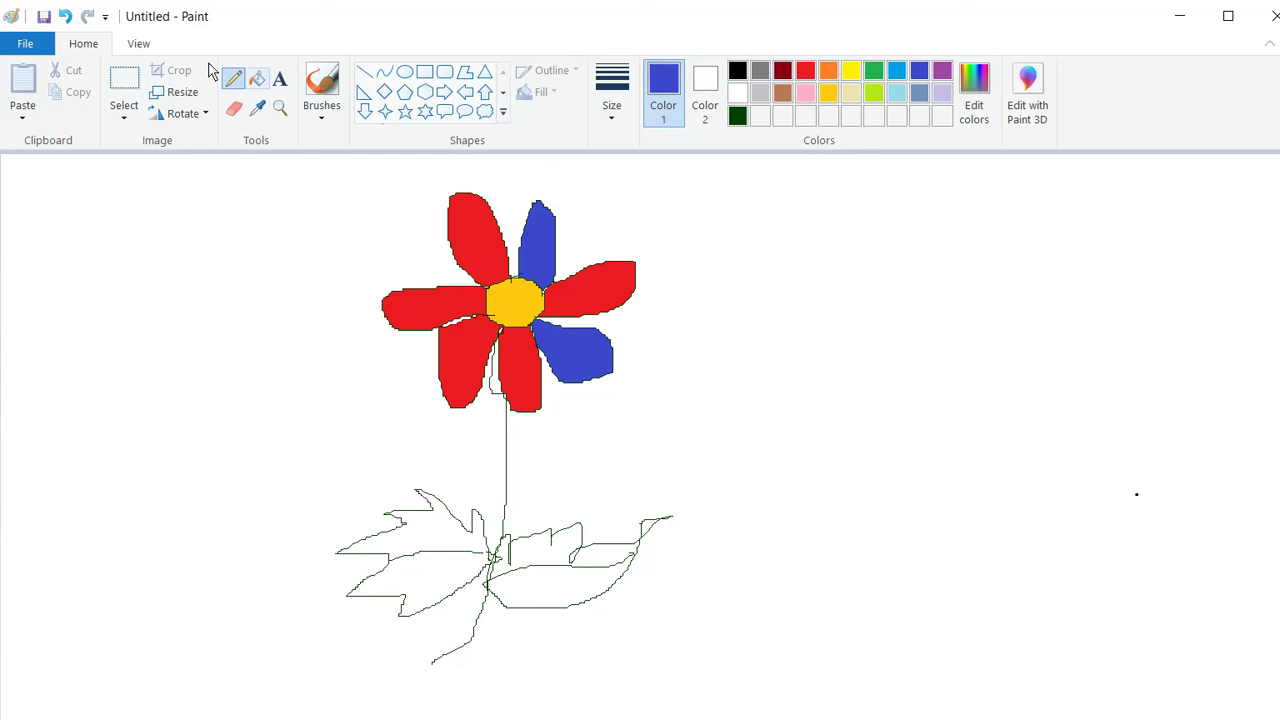
left_click(257, 78)
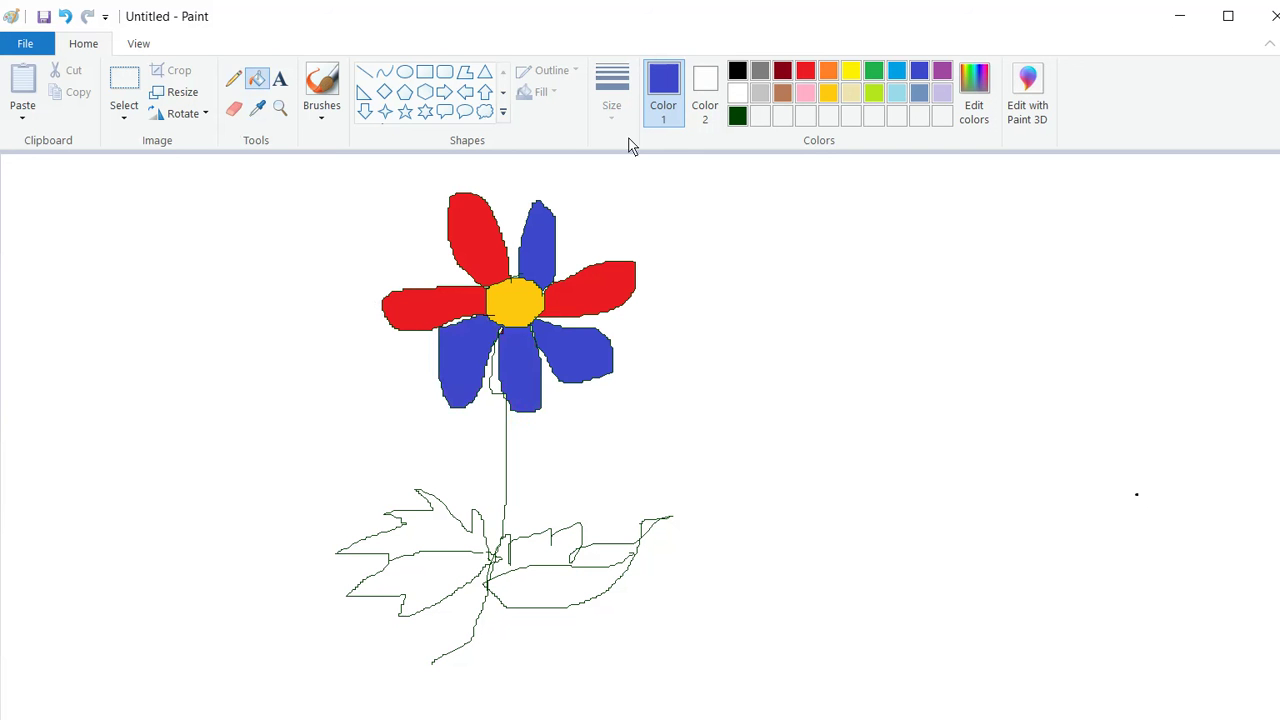
Fill all the blue petals with red and both leaves with dark green
left_click(805, 70)
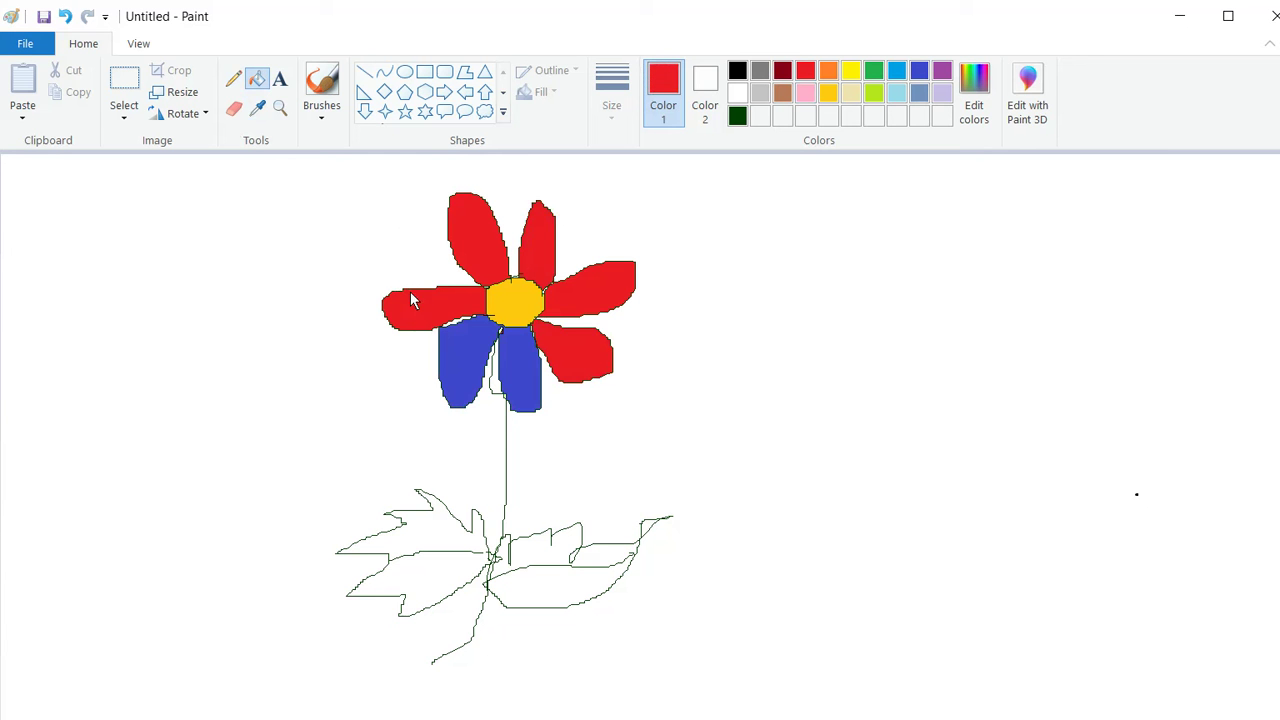
key("ctrl+y")
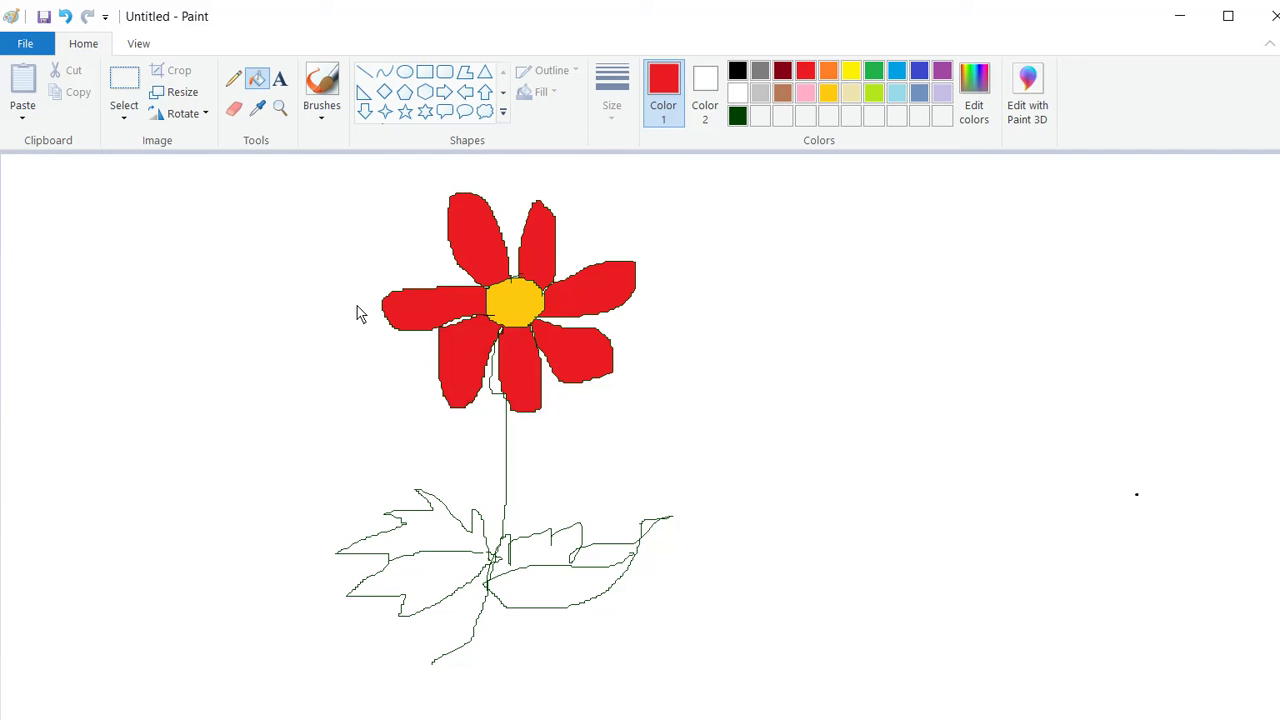
left_click(737, 116)
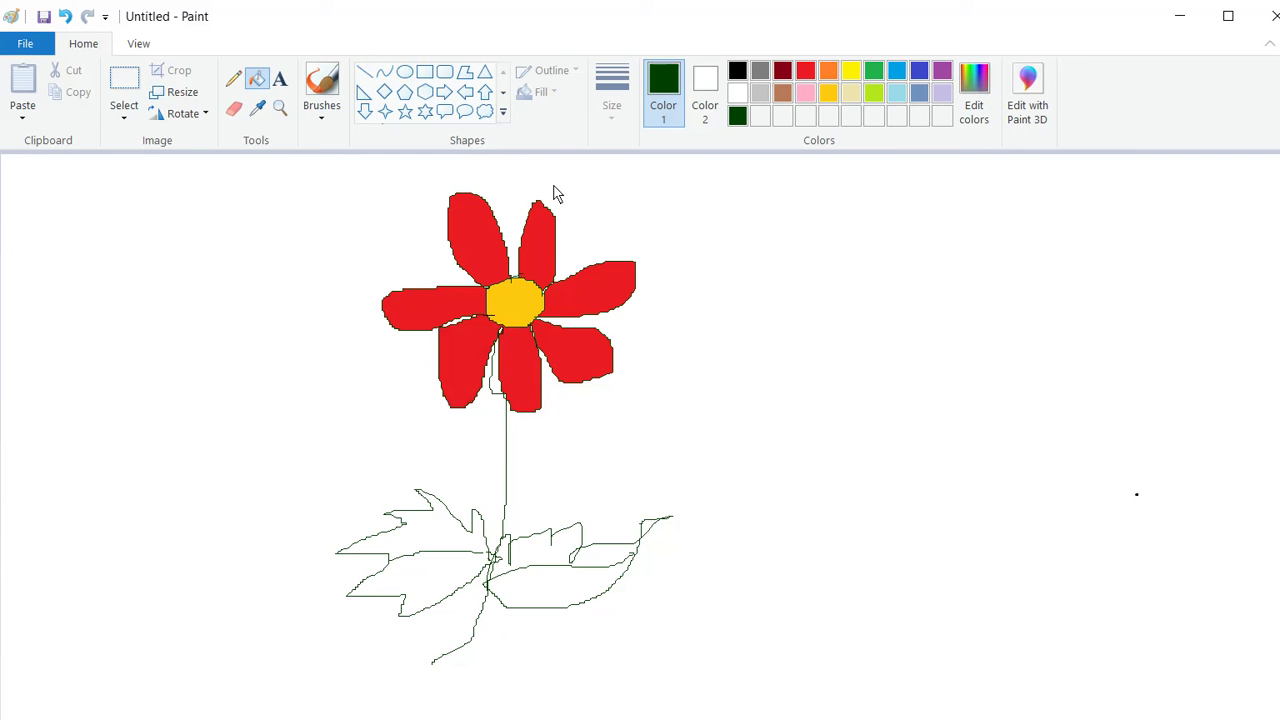
left_click(560, 588)
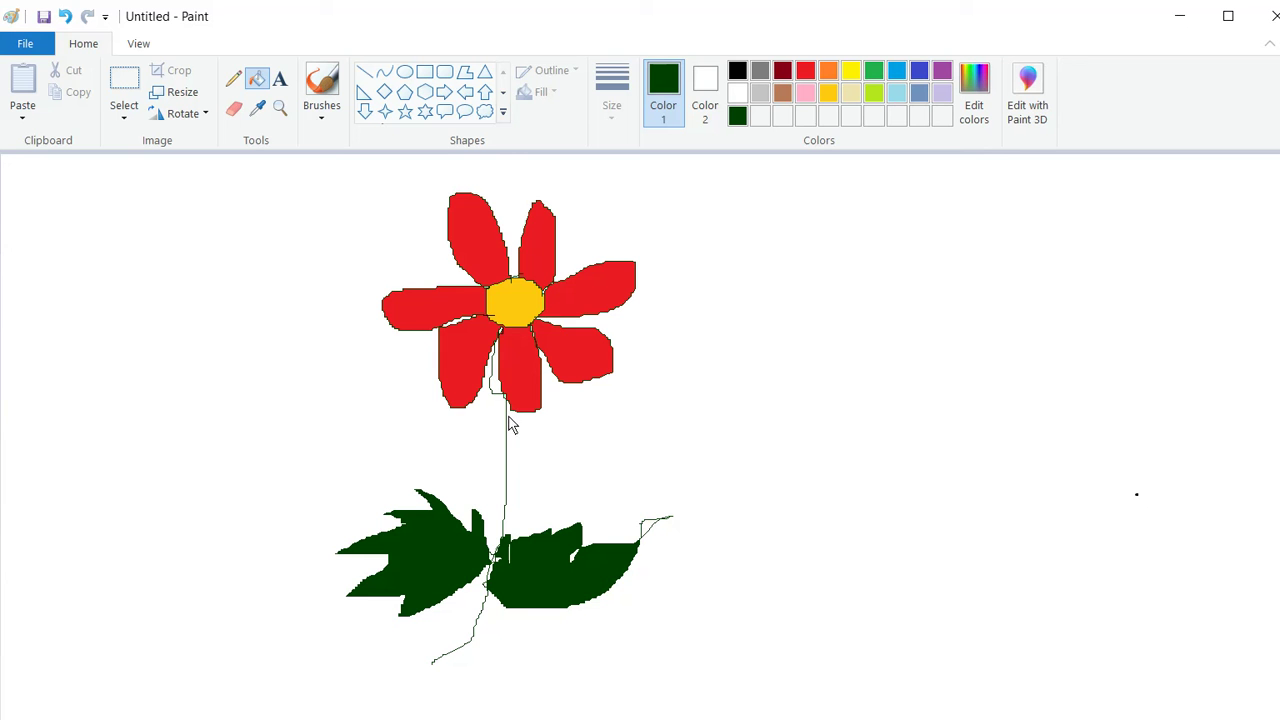
Place a text box on the blank area to the right of the flower and set the font size to 24
left_click(280, 78)
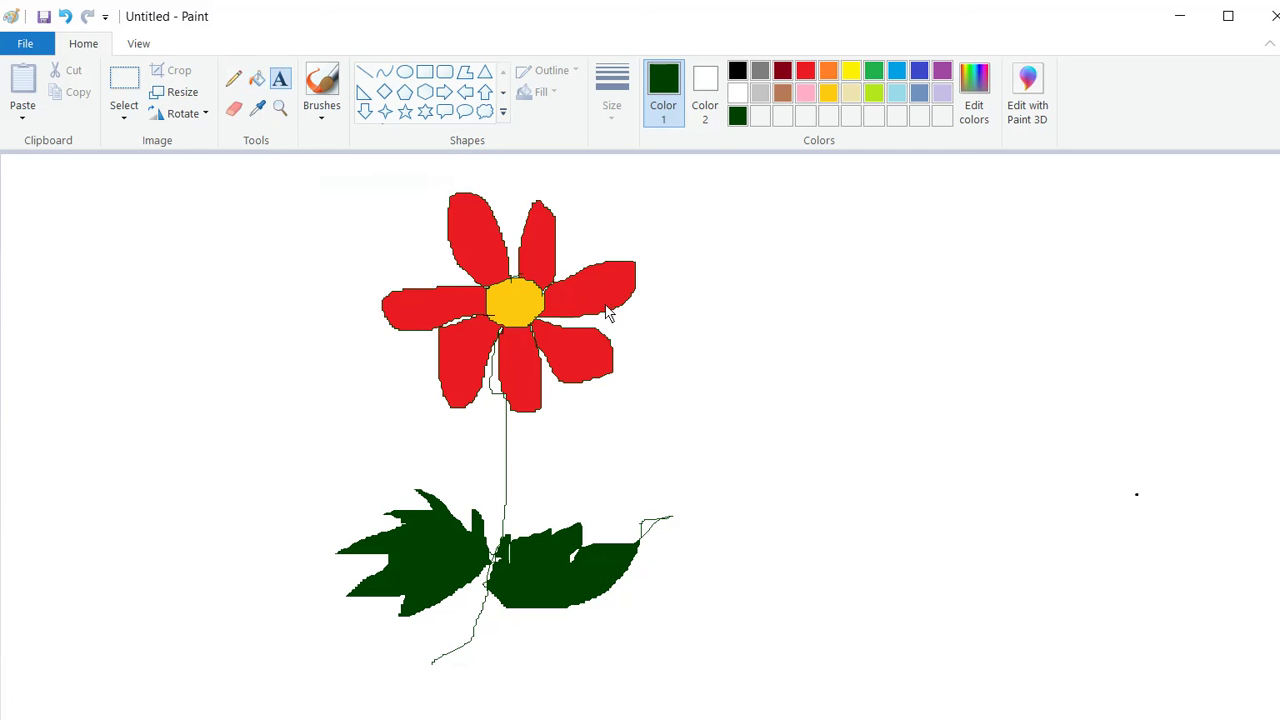
left_click(729, 330)
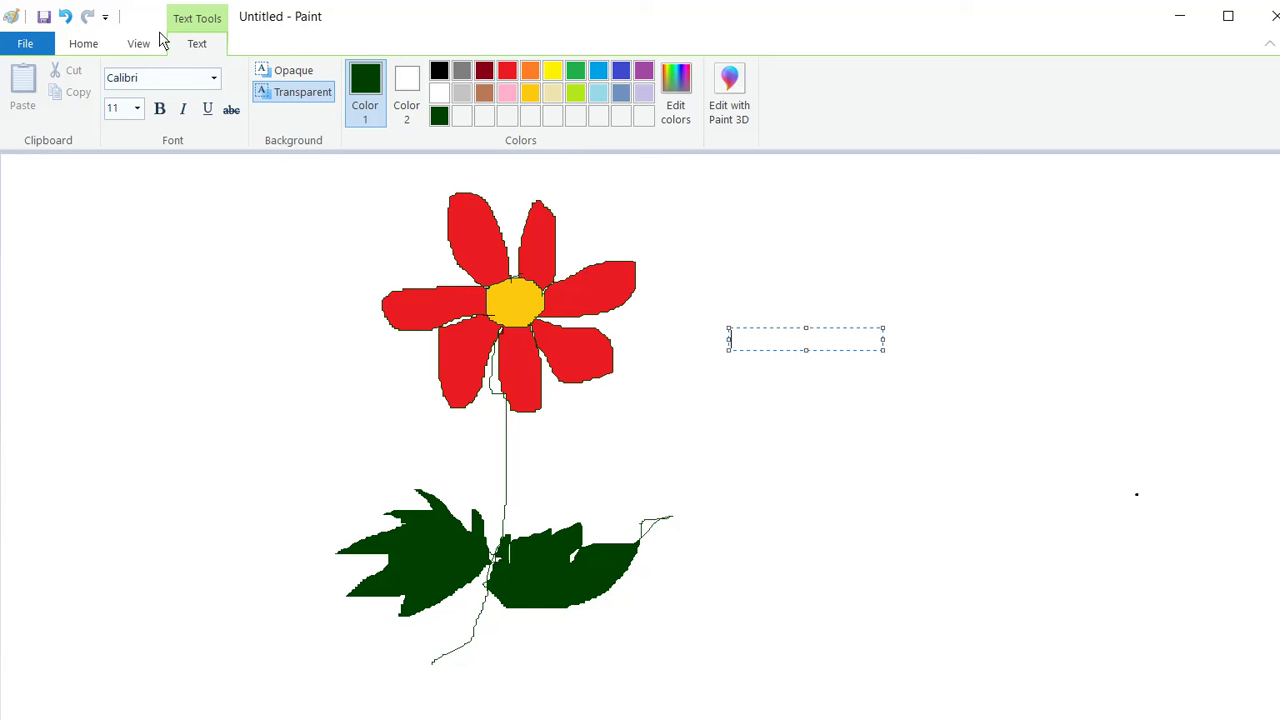
left_click(114, 104)
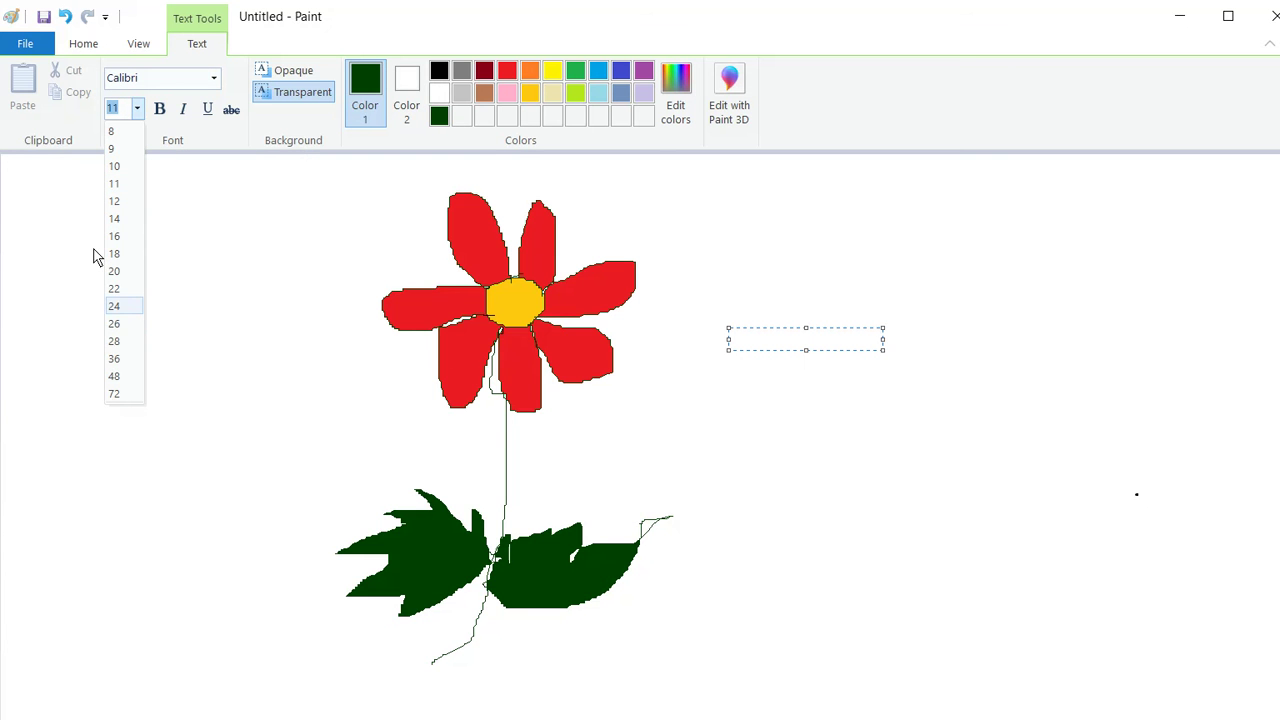
key("Return")
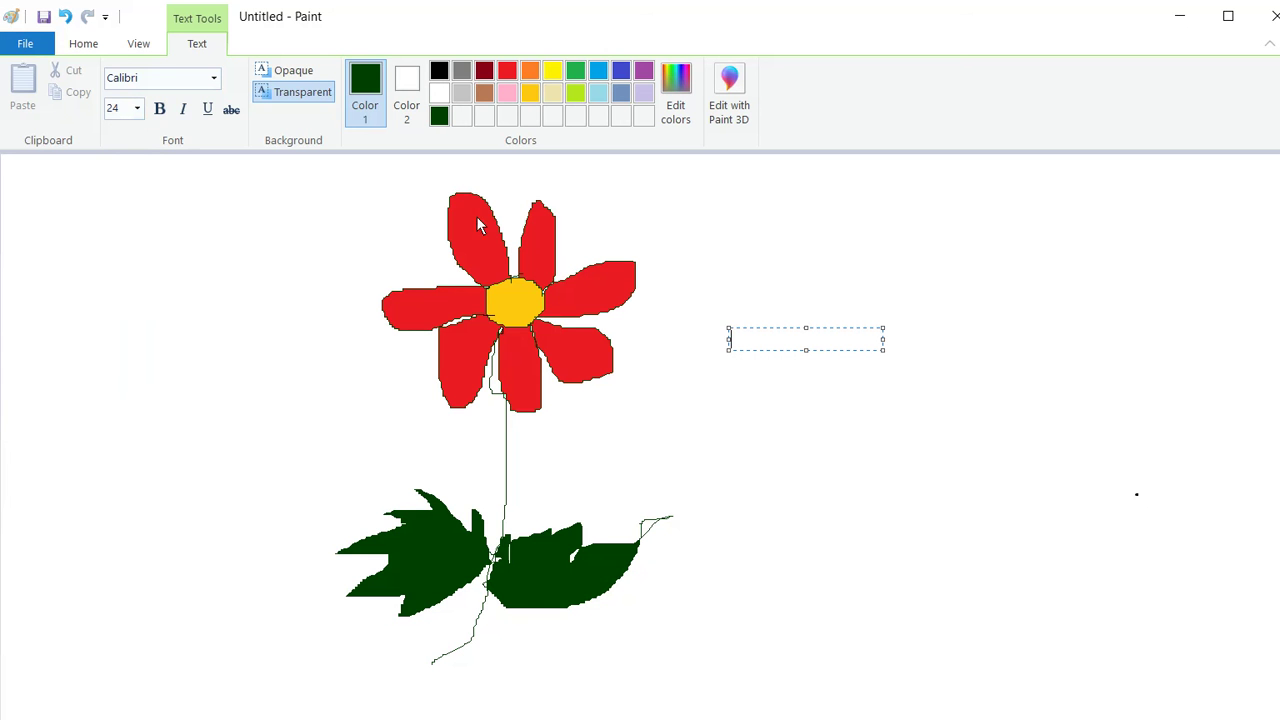
Set the text font to Brush Script MT with bold and underline on and italic off
left_click(170, 75)
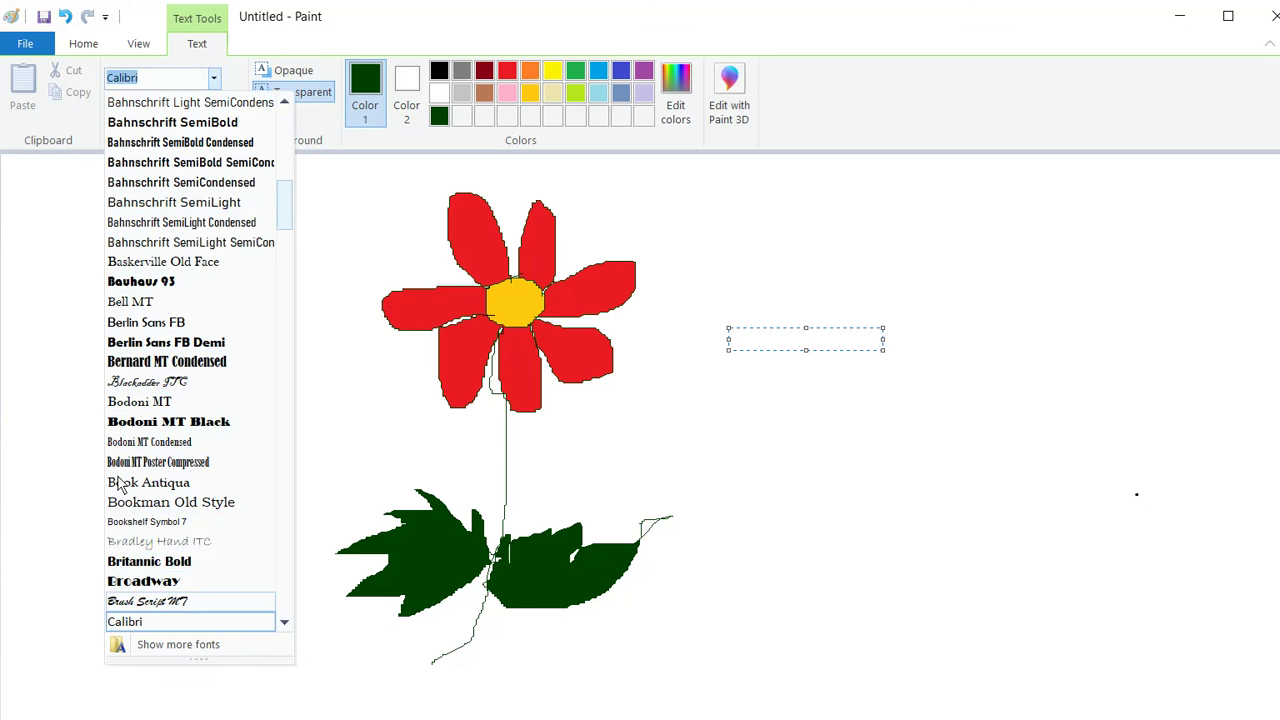
left_click(148, 601)
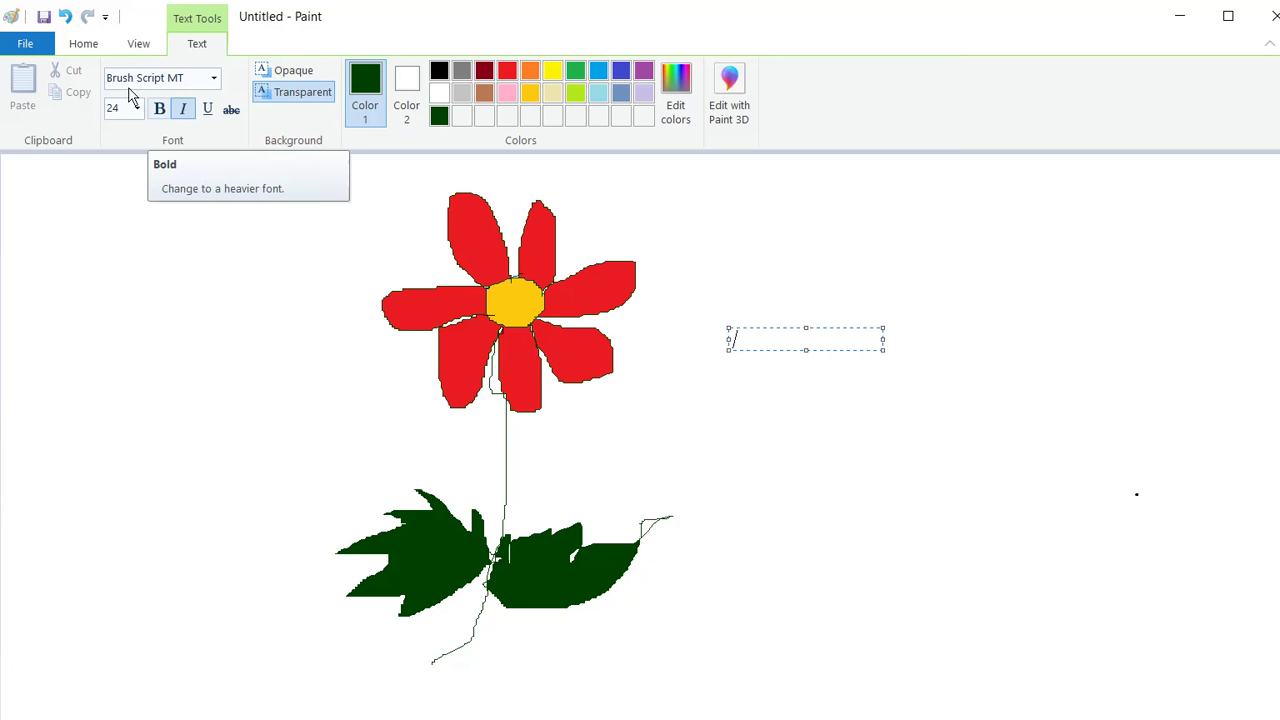
key("ctrl+b")
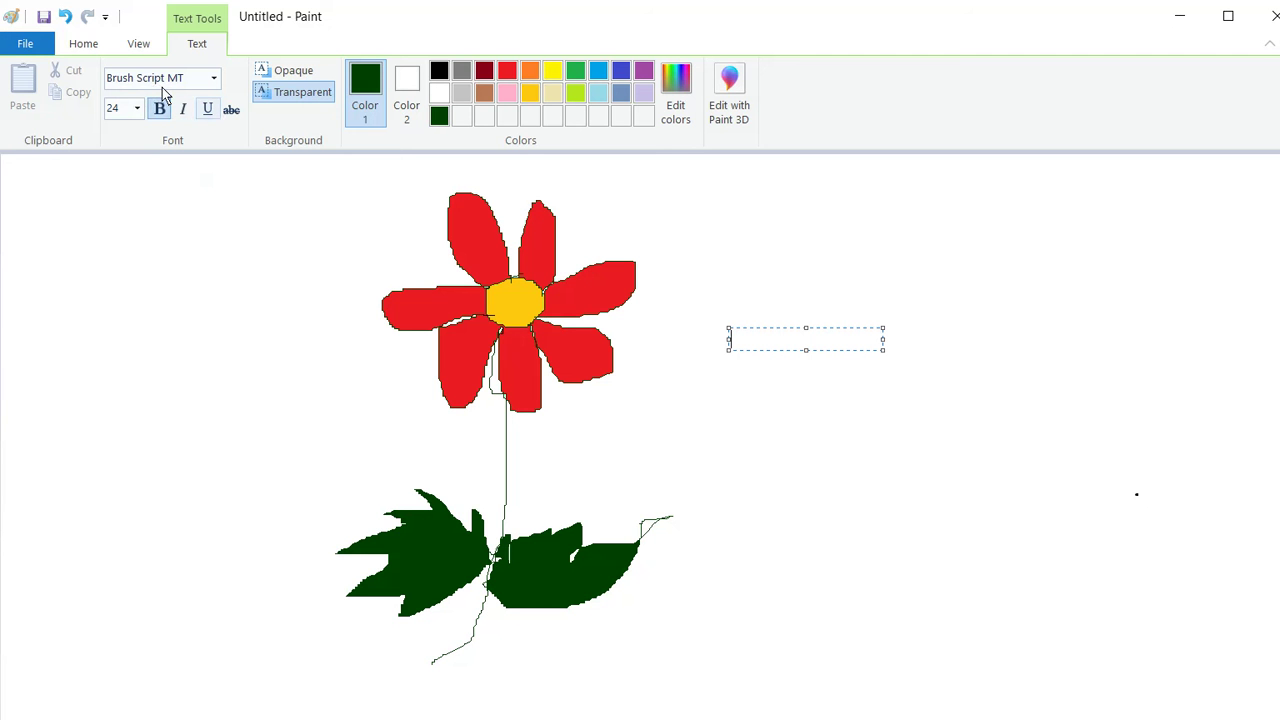
key("ctrl+u")
Enter the label FLOWER in capital letters in the text box
key("Caps_Lock")
type("Z")
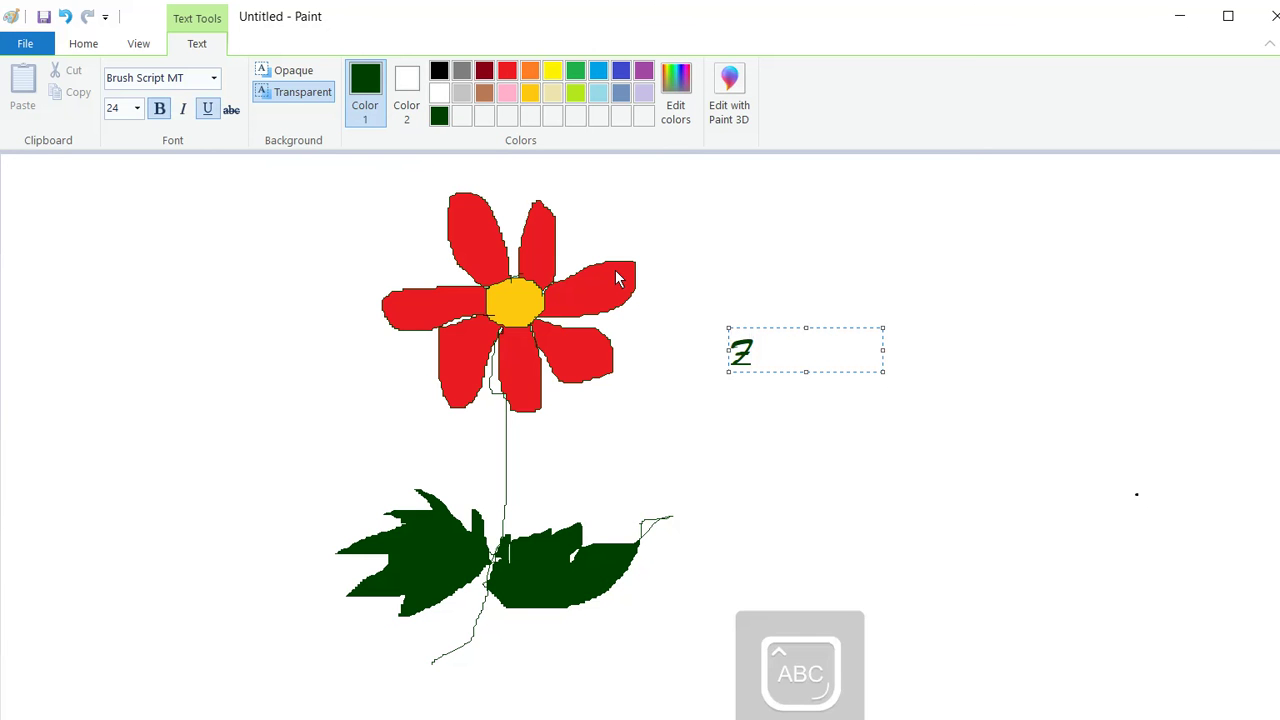
type("LOW")
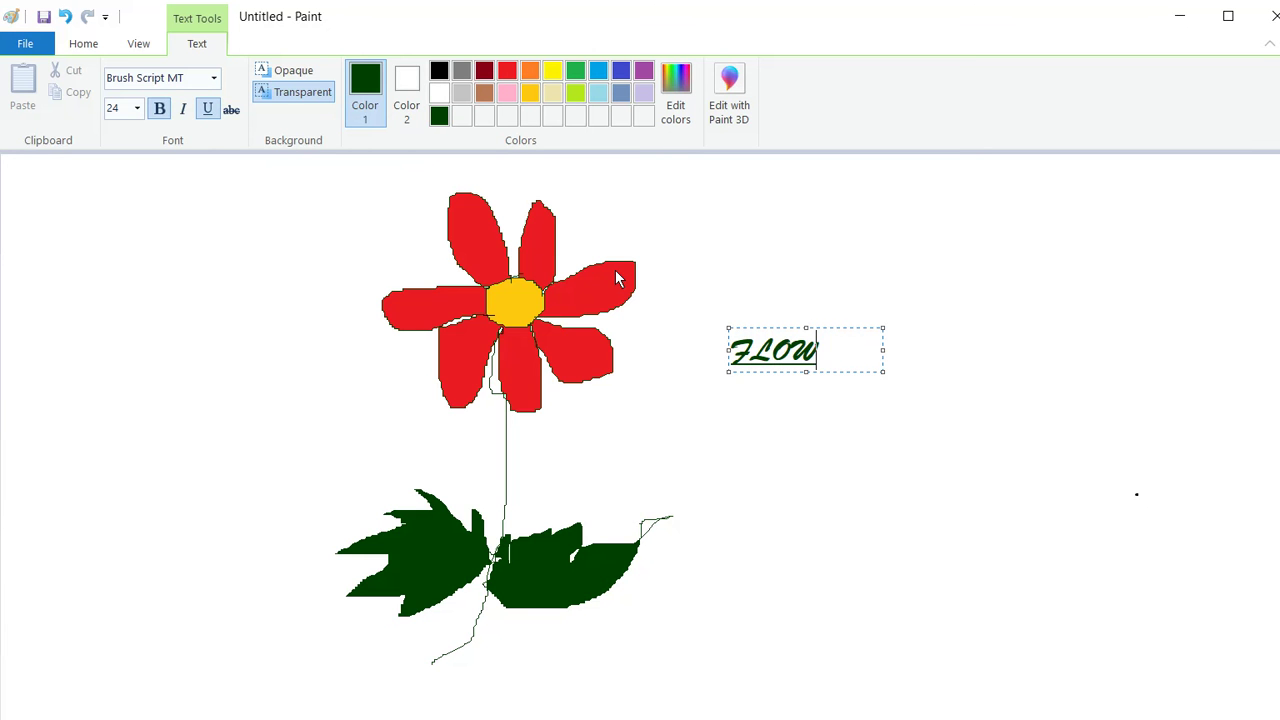
type("ER")
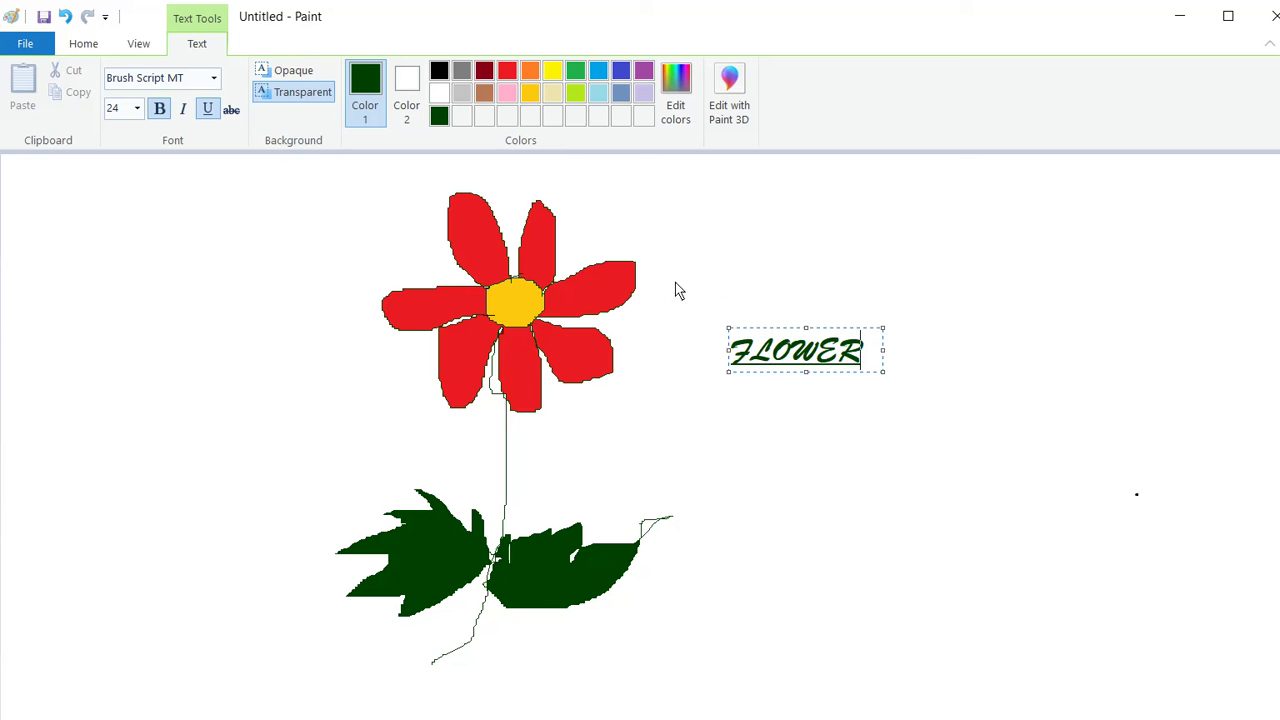
Change the font of the whole FLOWER label to Cooper Black and widen the text box to fit the full word
key("shift+Left")
key("shift+Left")
key("shift+Left")
key("shift+Left")
key("shift+Left")
key("shift+Left")
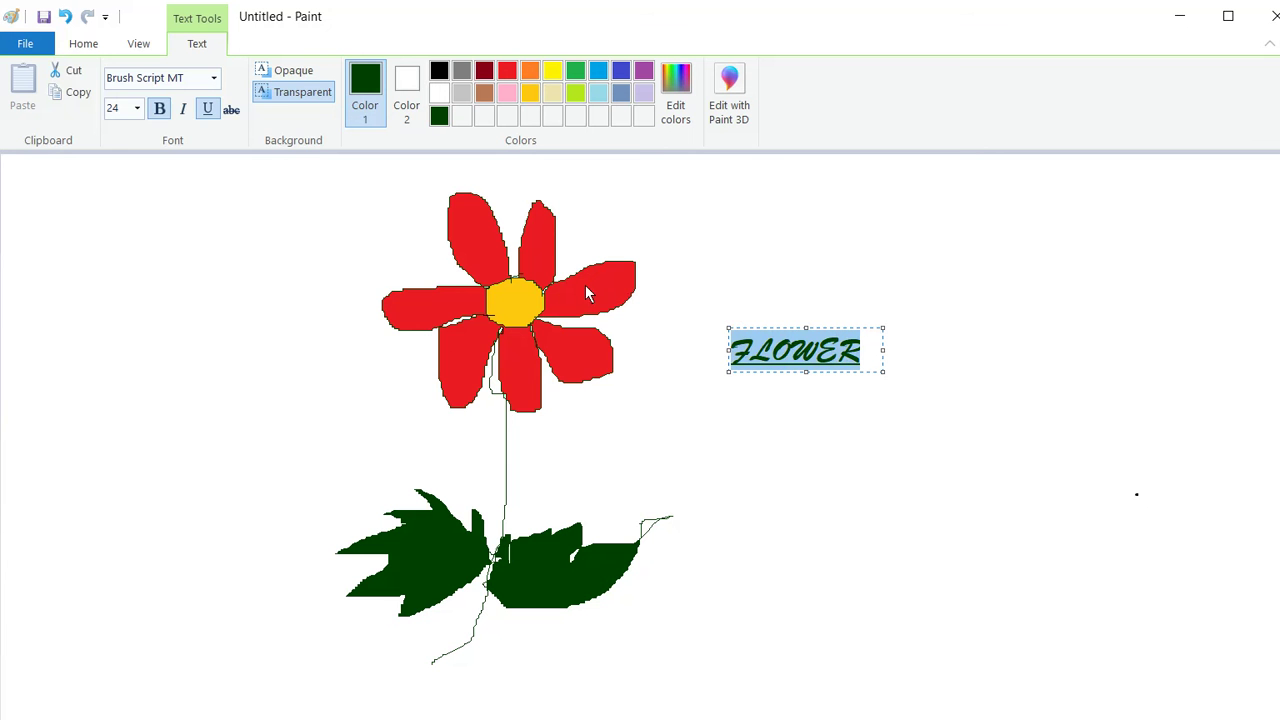
left_click(172, 76)
scroll(148, 320, "down", 10)
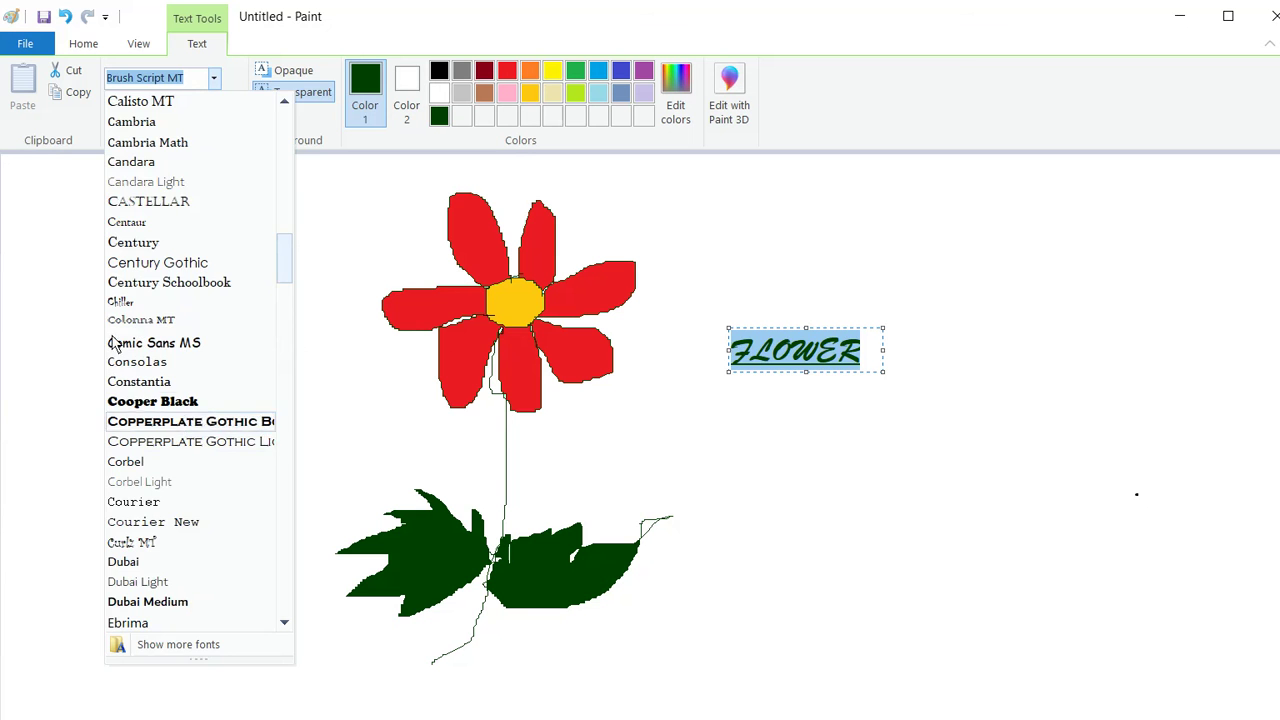
key("Up")
key("Return")
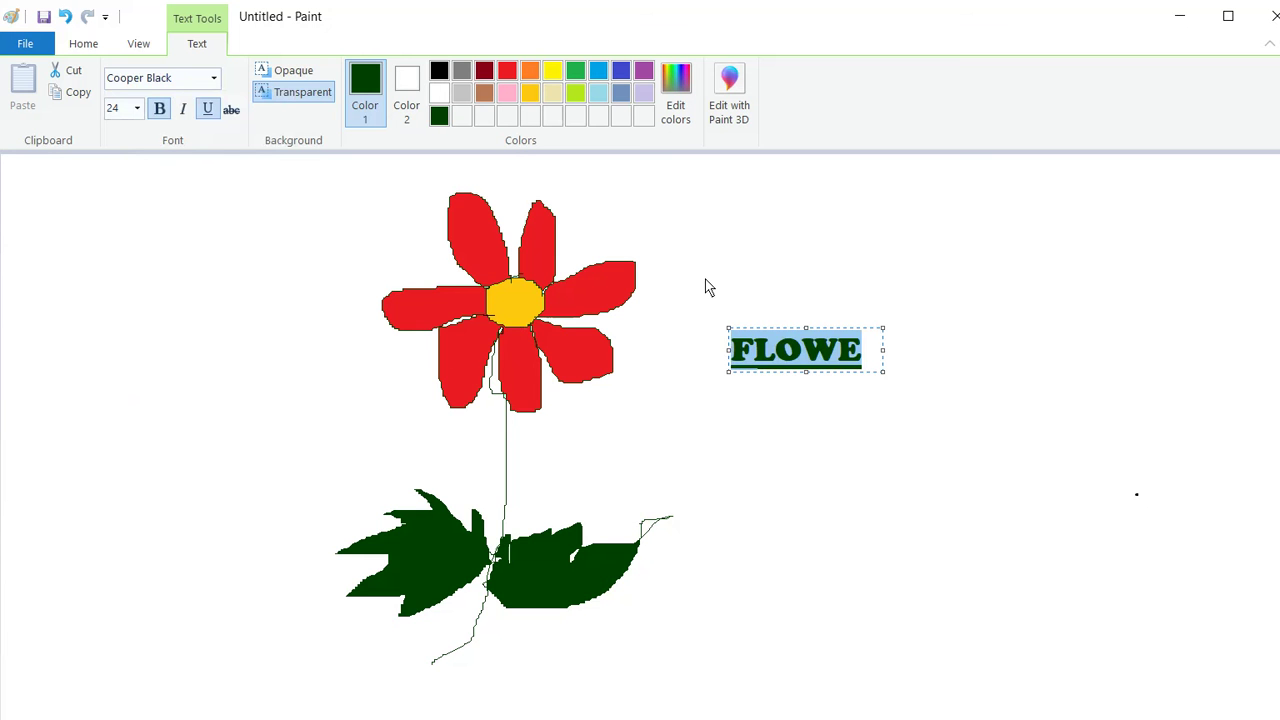
type("R")
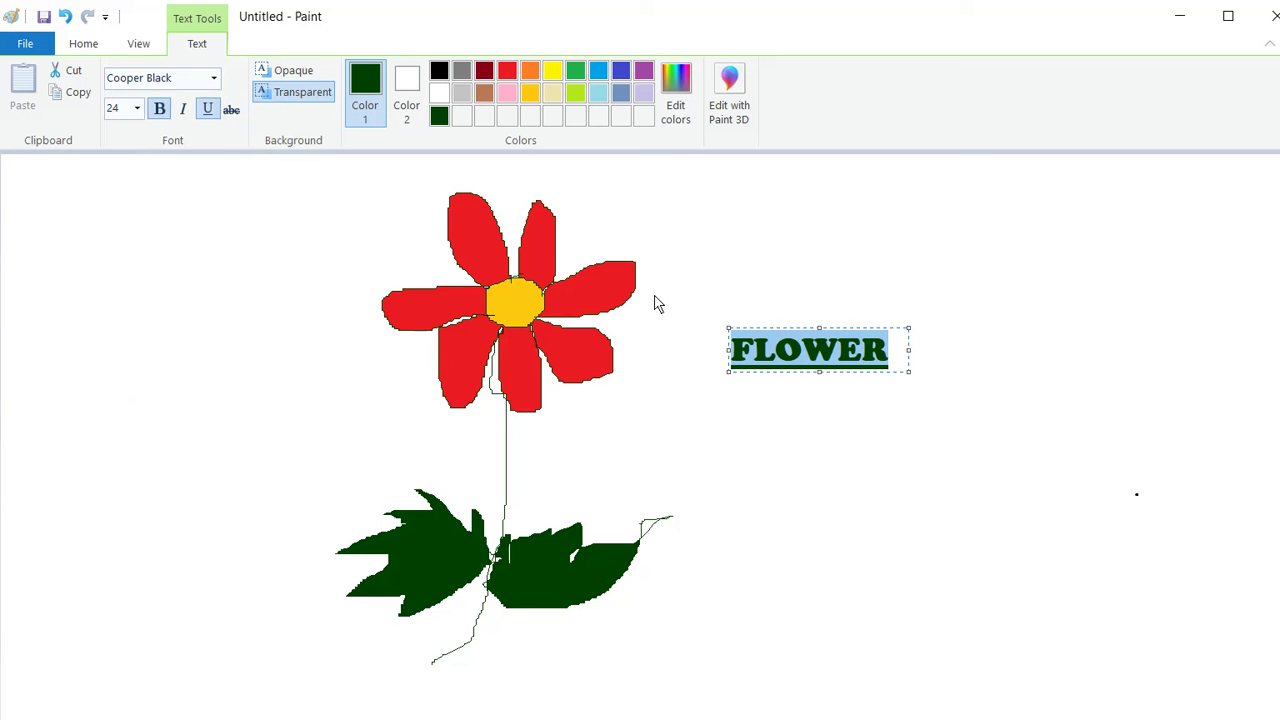
Finish editing the FLOWER label and erase the stray outline beyond the tip of the right leaf
key("Right")
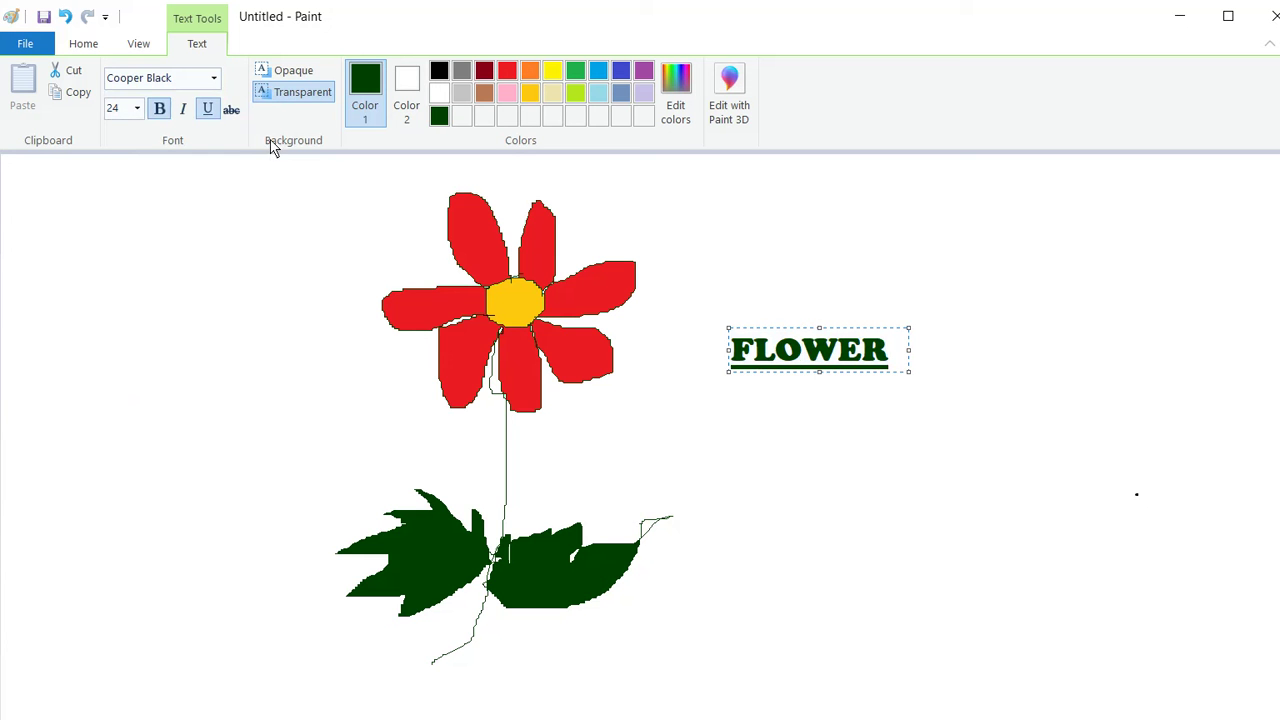
left_click(64, 40)
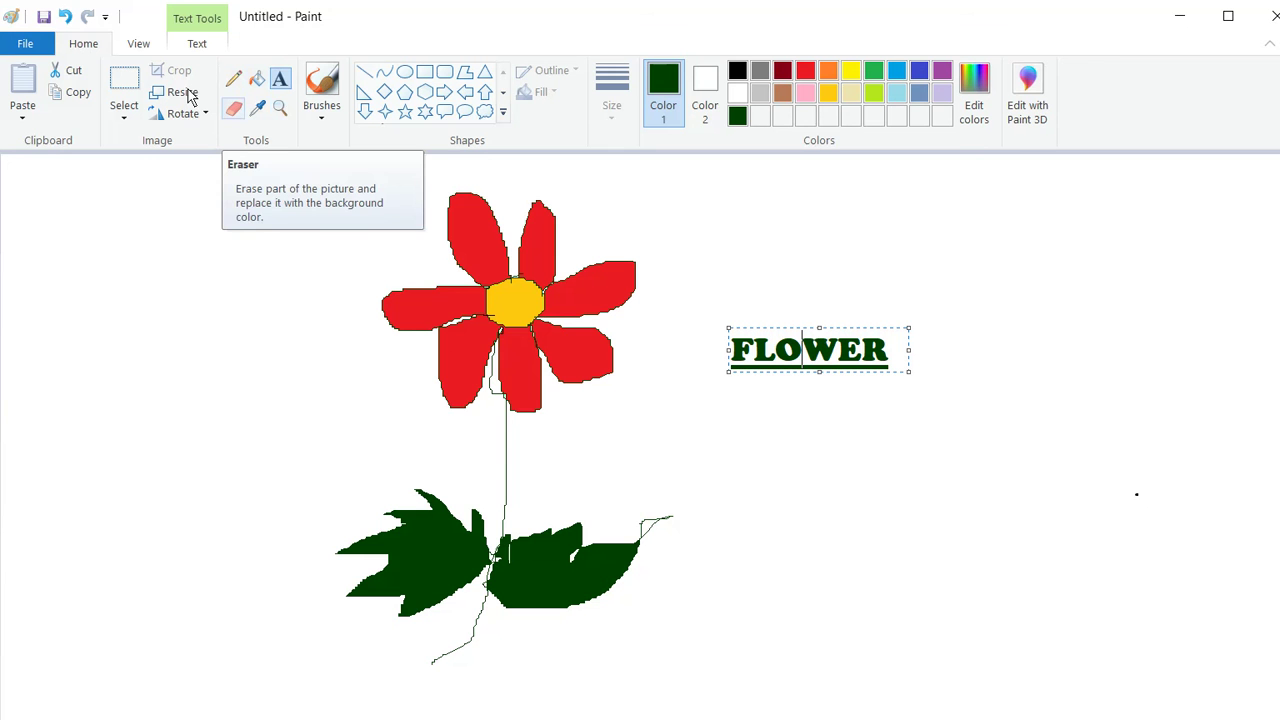
key("alt+h")
key("e")
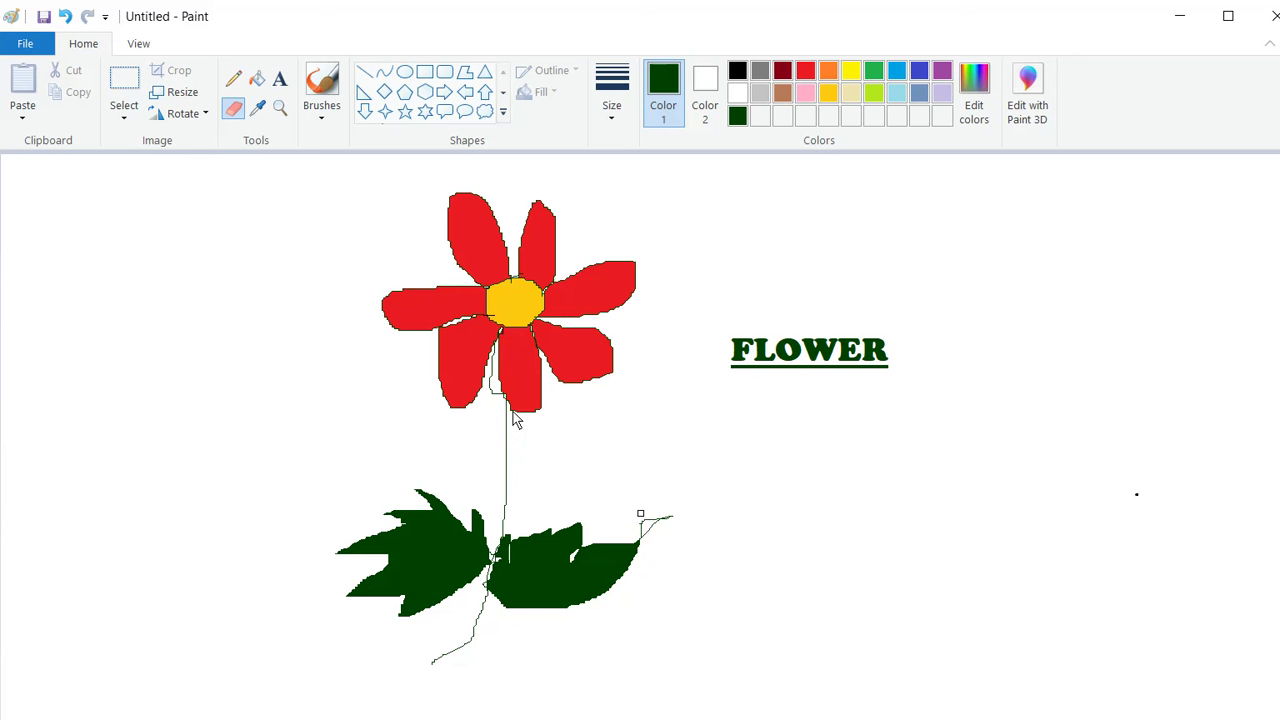
mouse_move(640, 513)
left_mouse_down()
mouse_move(659, 537)
mouse_move(643, 529)
left_mouse_up()
left_click_drag(645, 535, 677, 517)
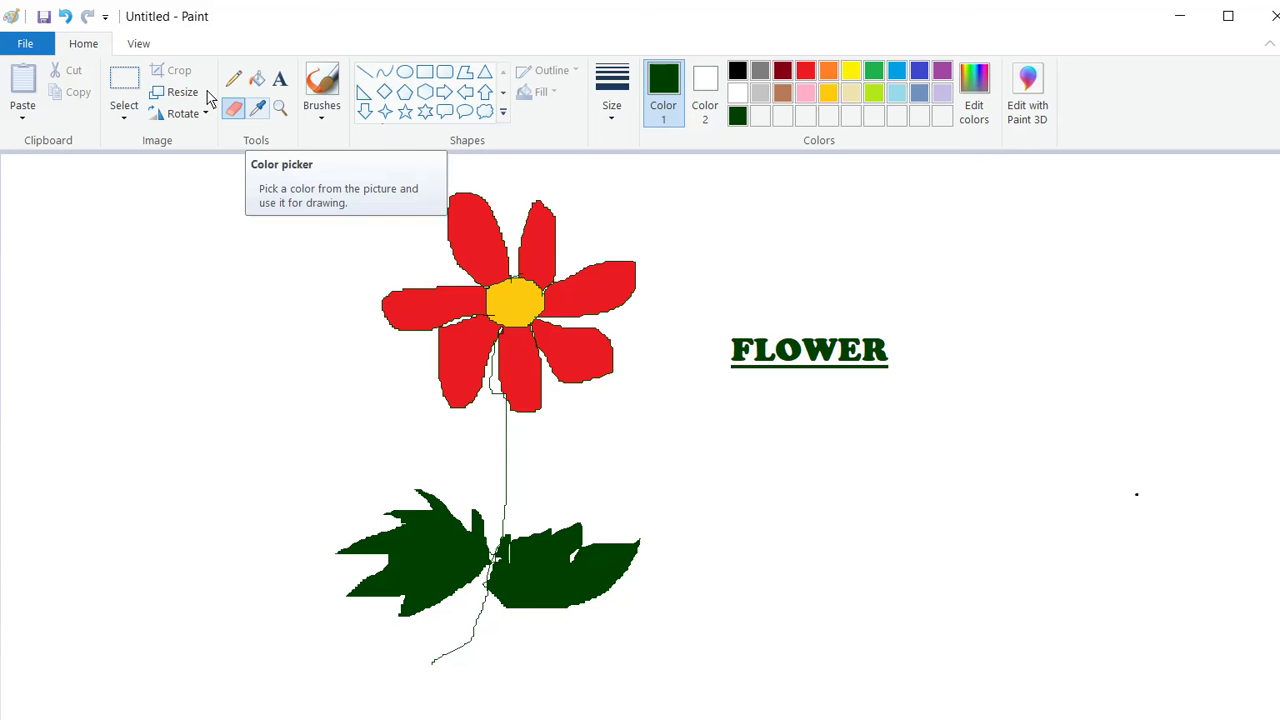
Draw a large dark green ellipse outline on the blank area below the FLOWER label
left_click(404, 71)
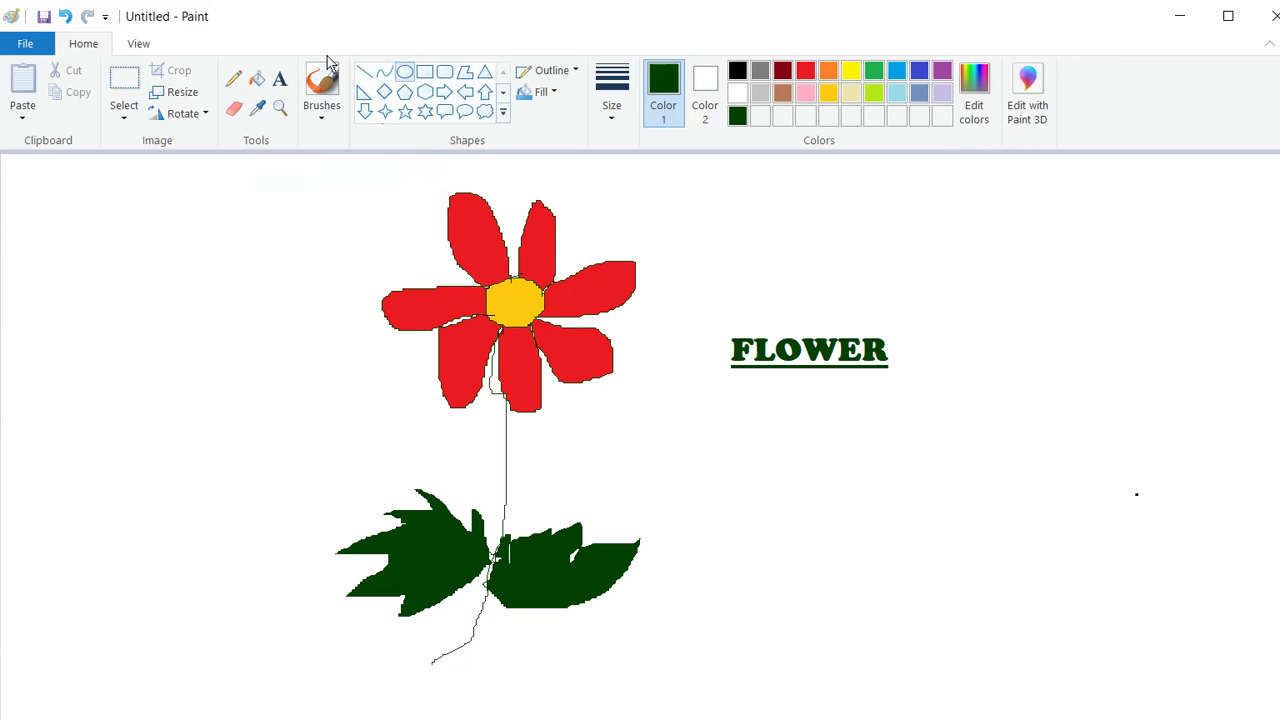
mouse_move(833, 462)
left_mouse_down()
mouse_move(977, 606)
mouse_move(1063, 630)
mouse_move(1063, 650)
left_mouse_up()
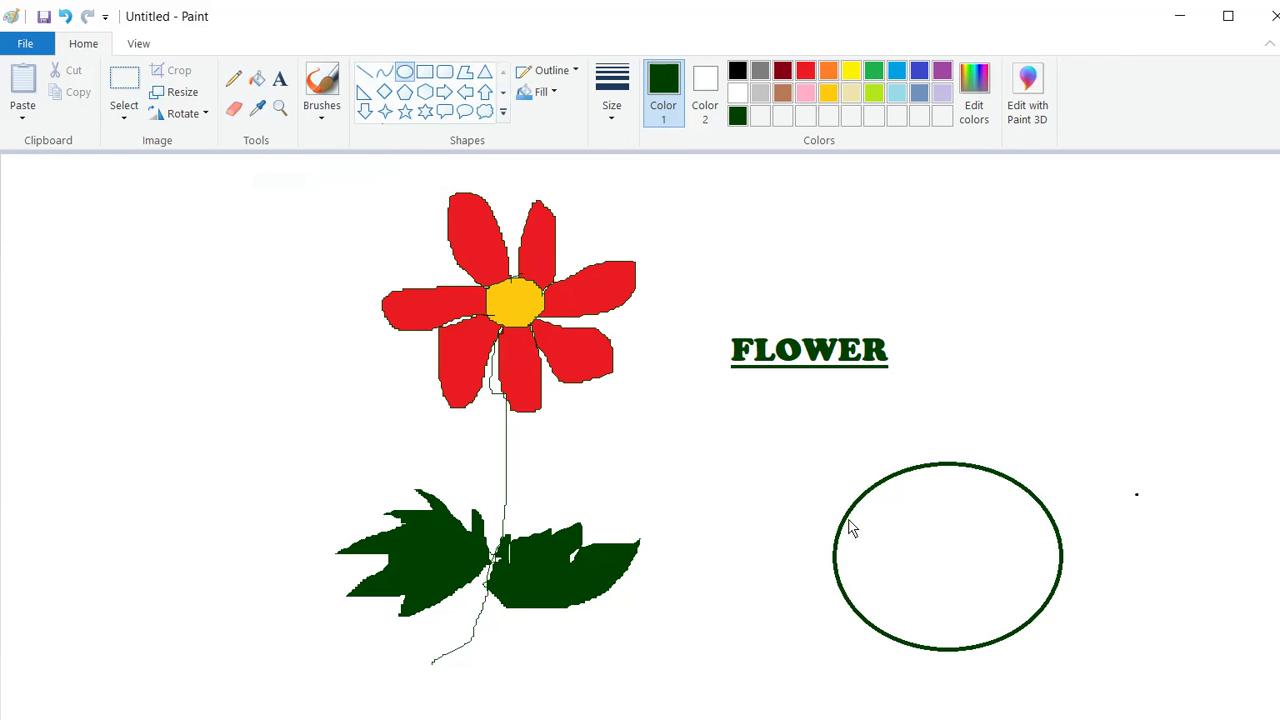
left_click(732, 453)
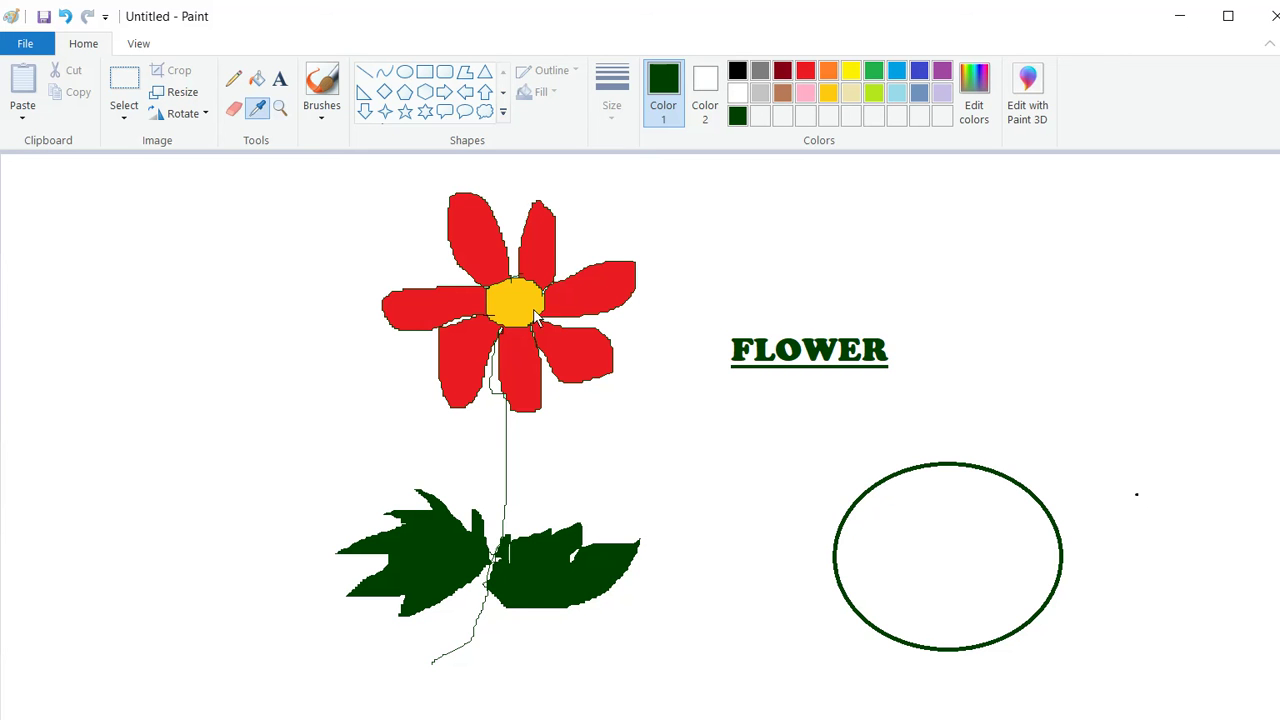
Pick up the red of the petals with the Color picker and fill the ellipse with it
left_click(381, 201)
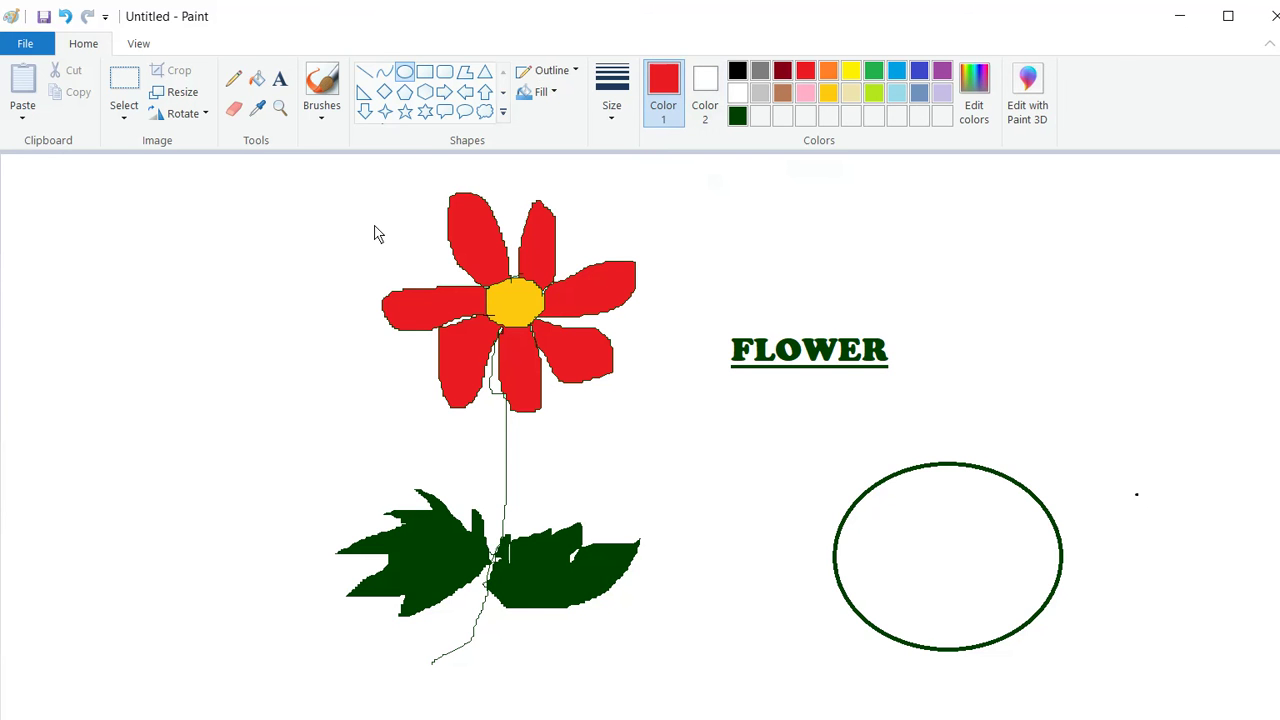
left_click(257, 79)
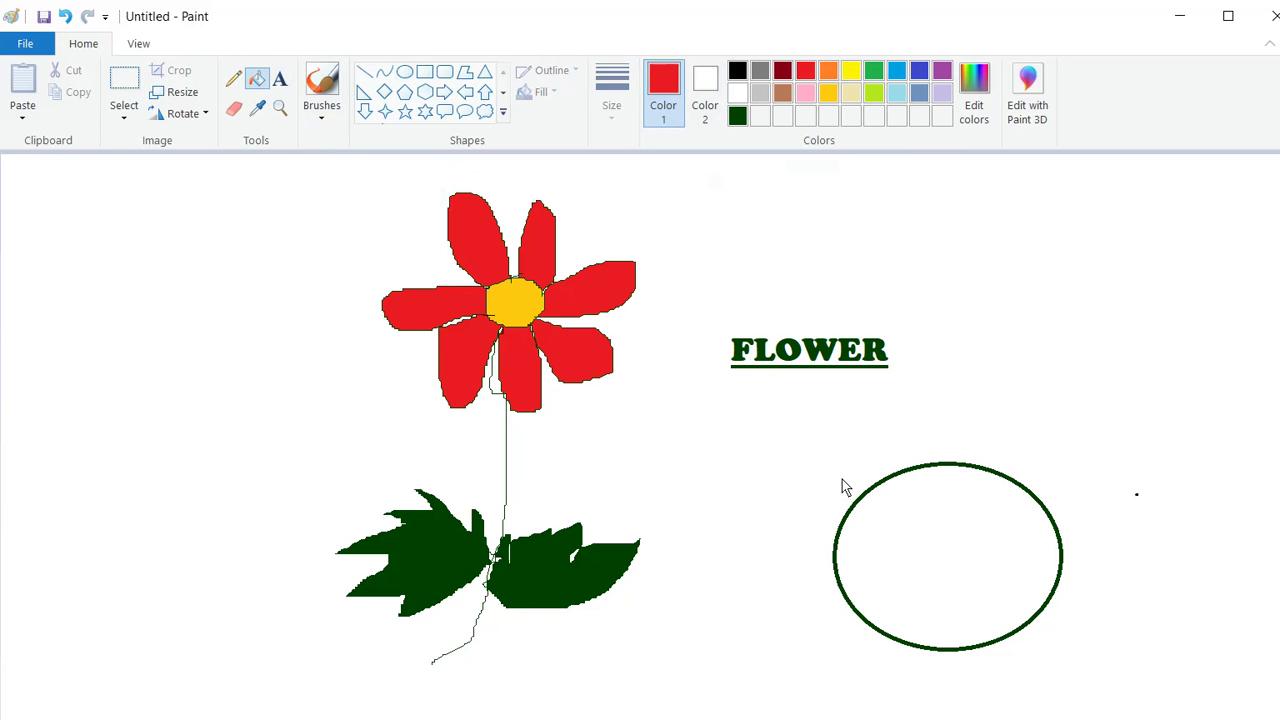
left_click(890, 505)
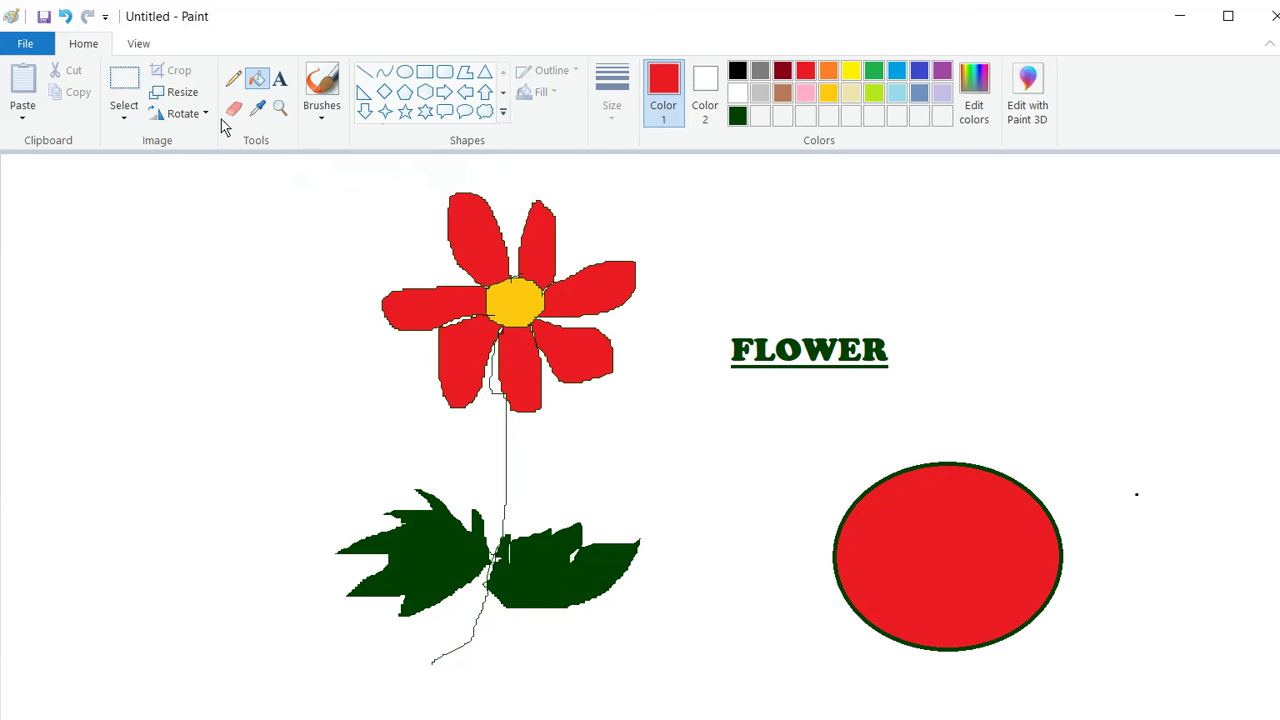
Magnify the picture repeatedly with the Magnifier to examine the ellipse's edge and the black dot beside it
key("Return")
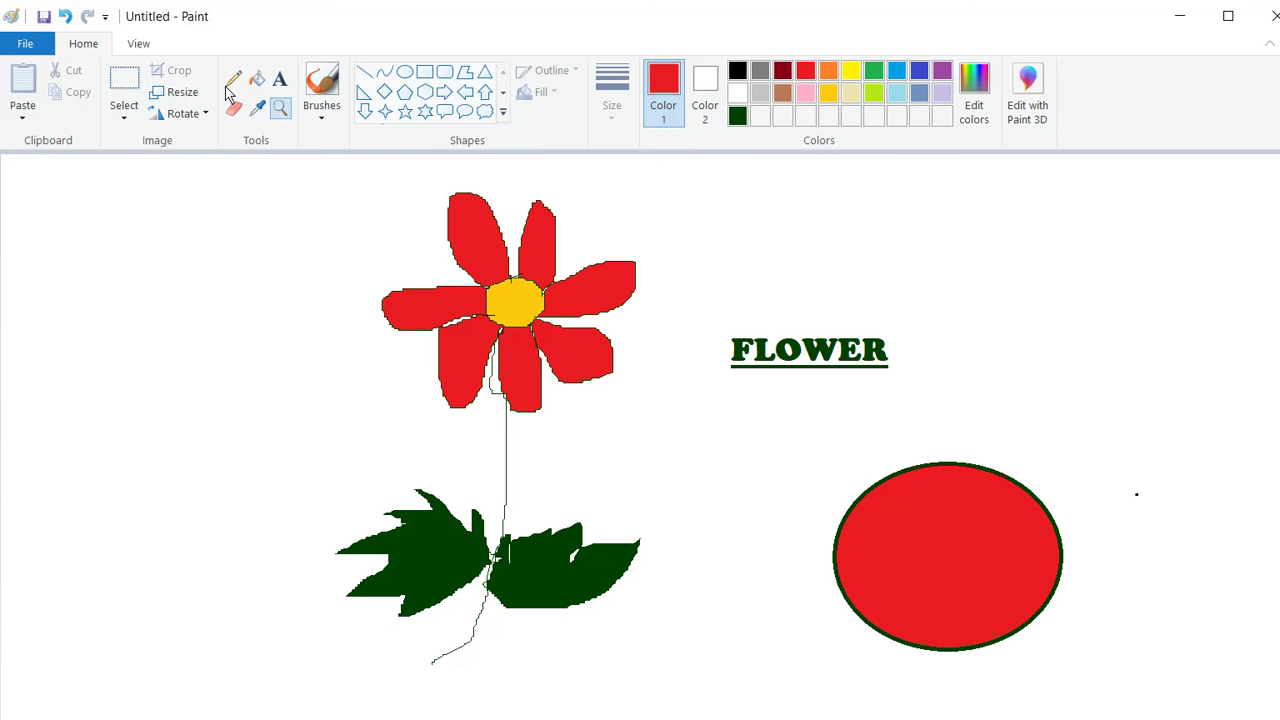
left_click(257, 79)
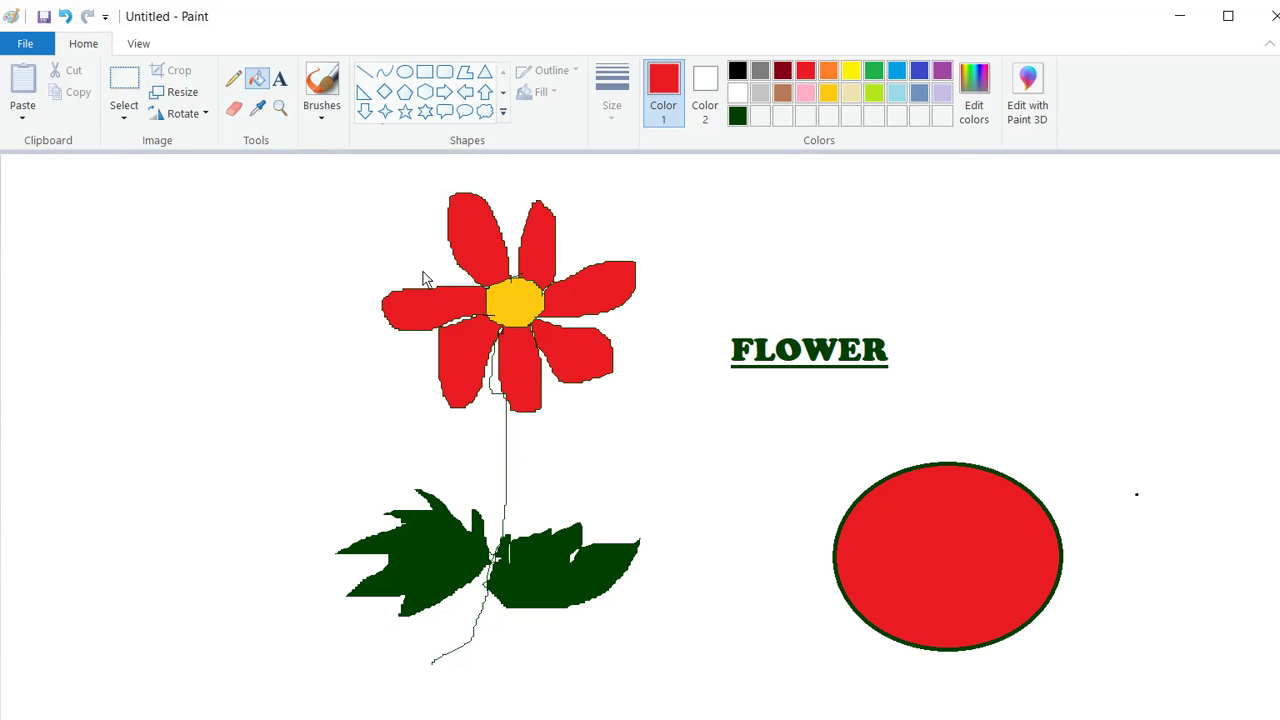
left_click(280, 107)
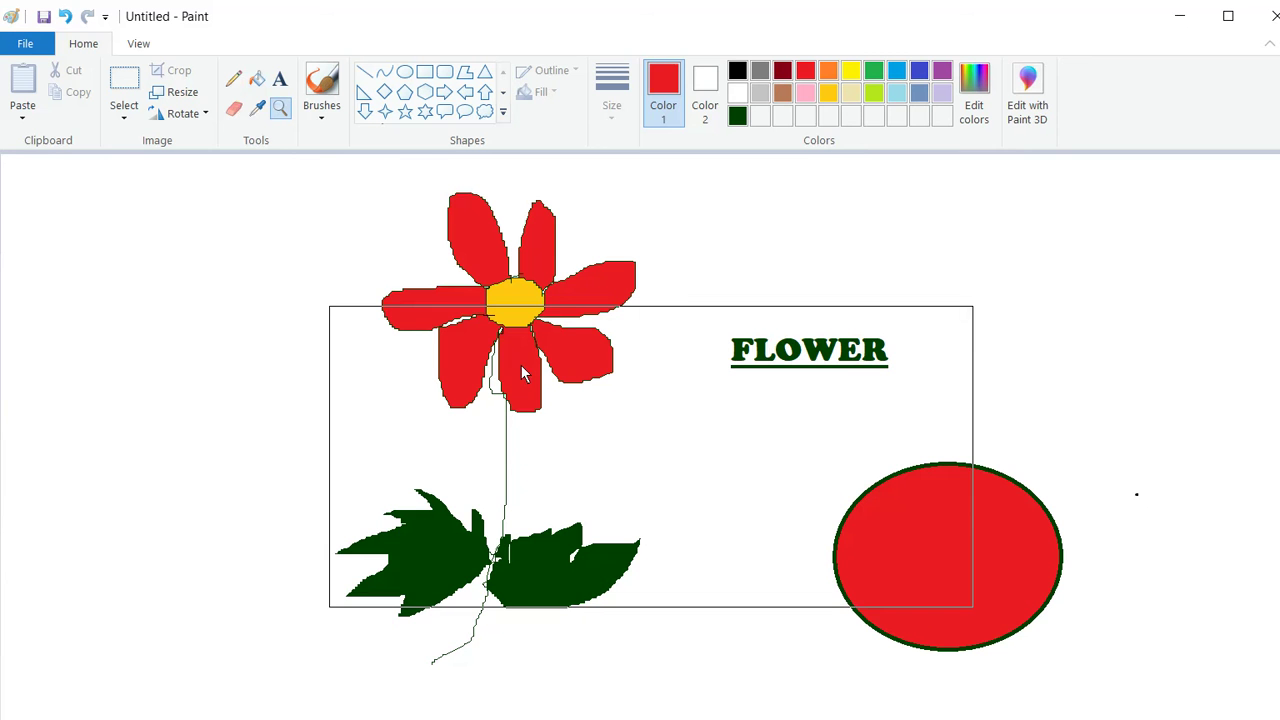
left_click(618, 360)
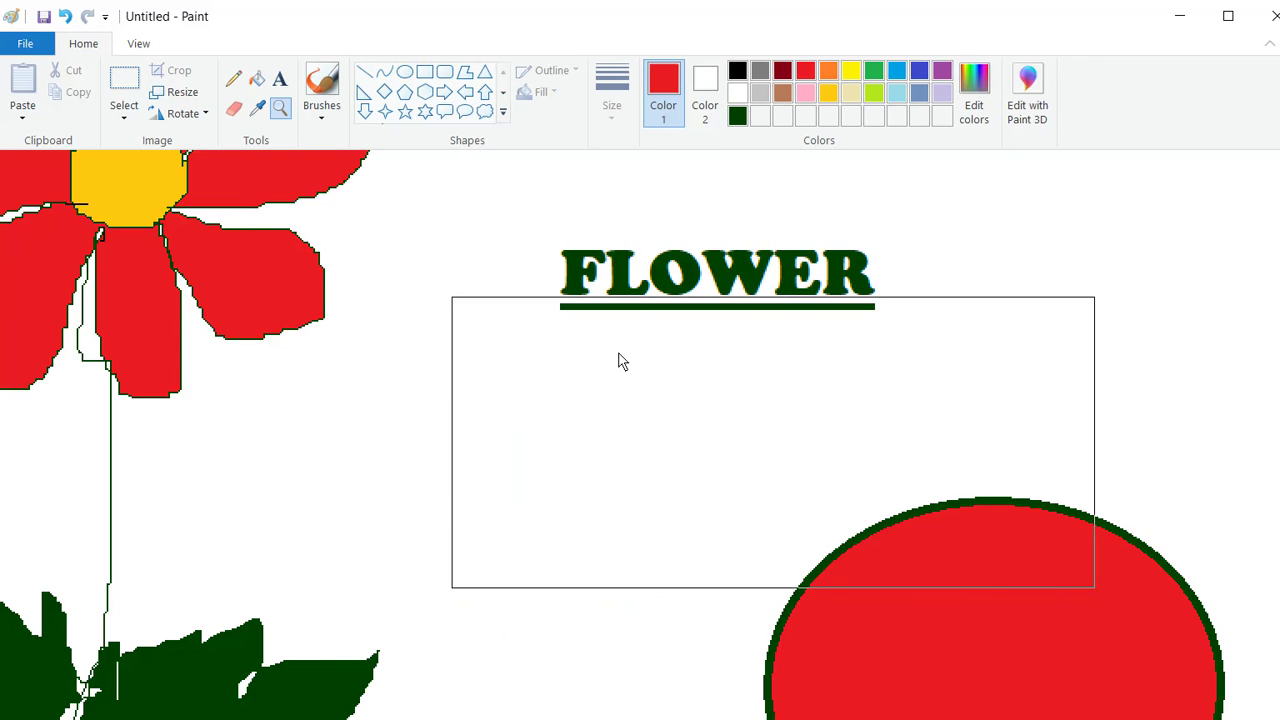
left_click(618, 360)
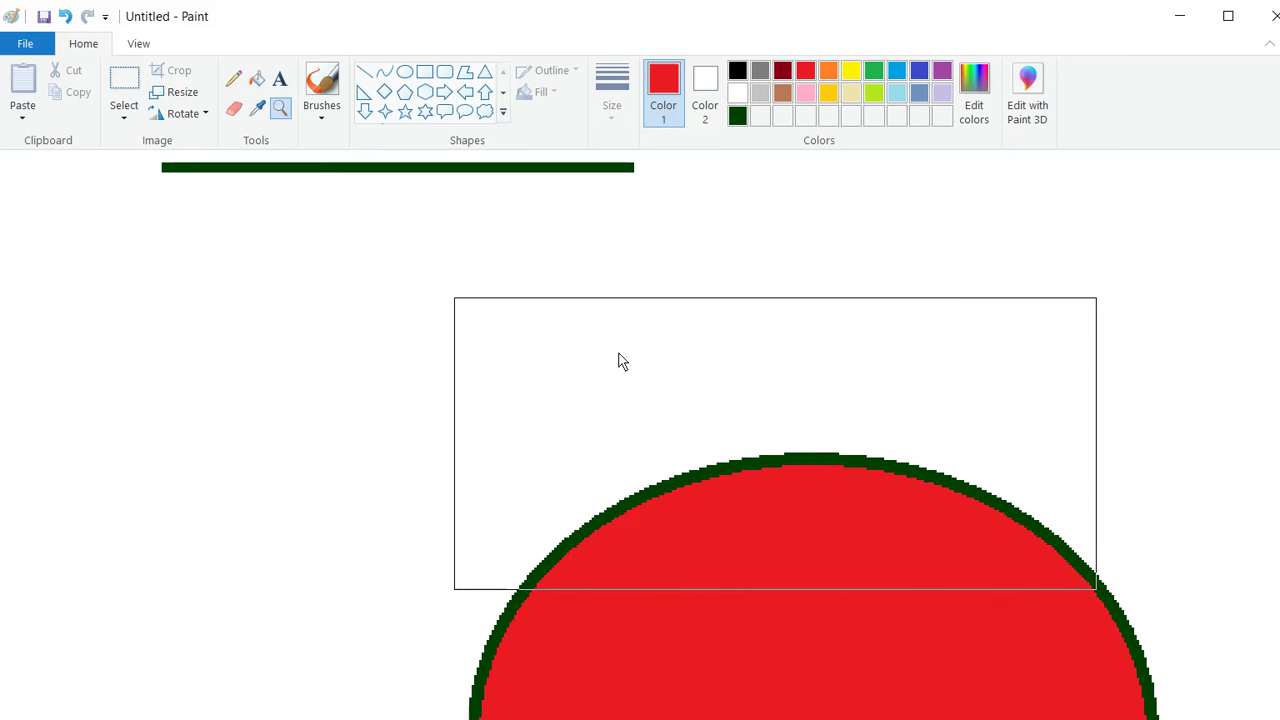
left_click(618, 360)
left_click(619, 358)
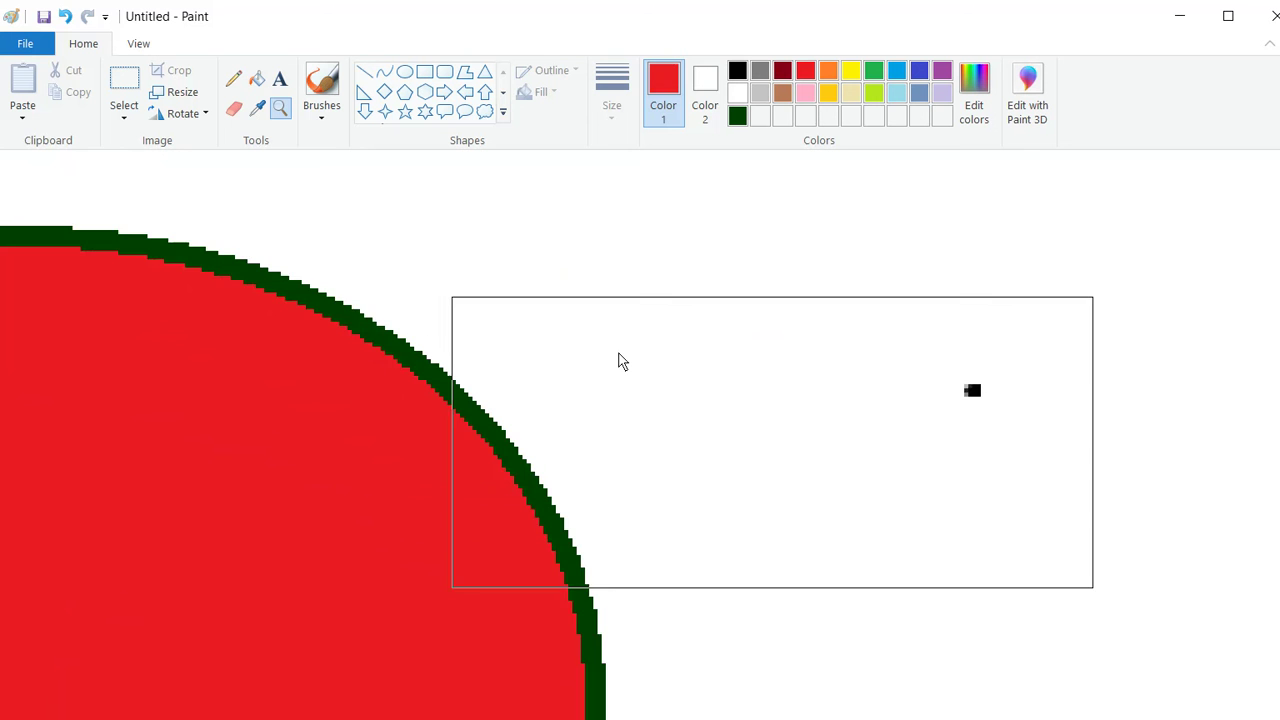
left_click(619, 358)
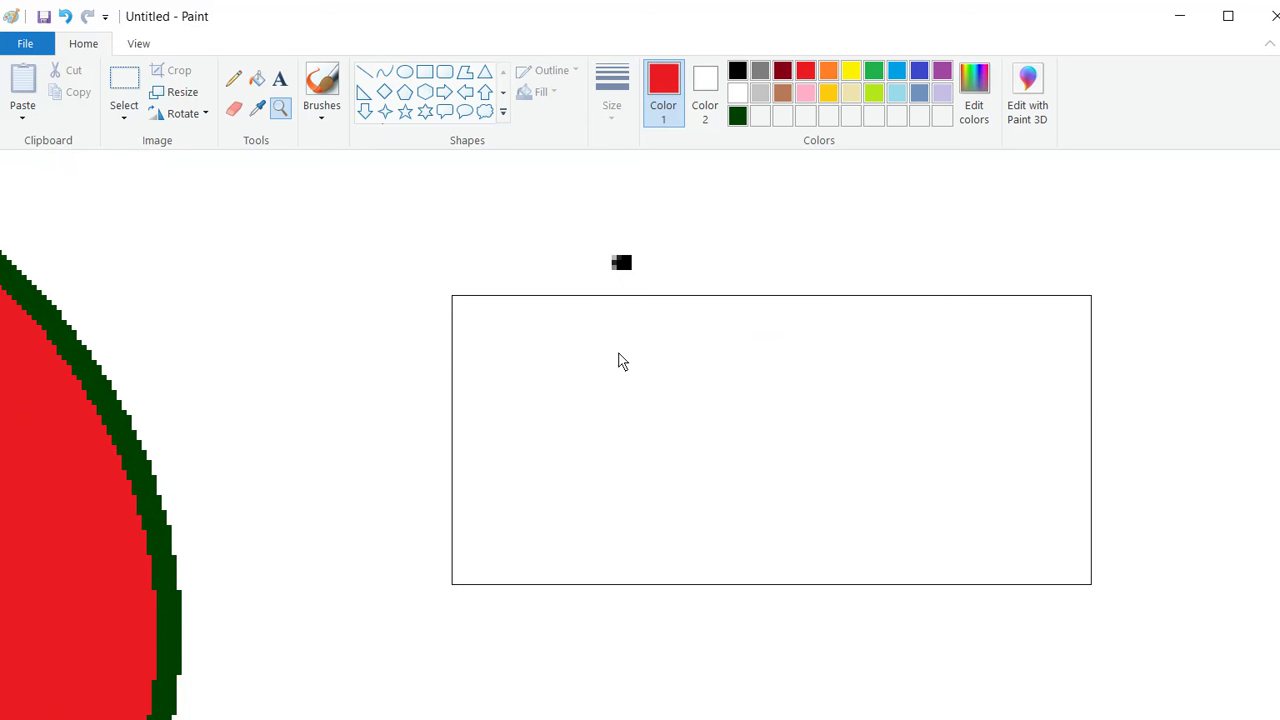
left_click(618, 360)
left_click(618, 360)
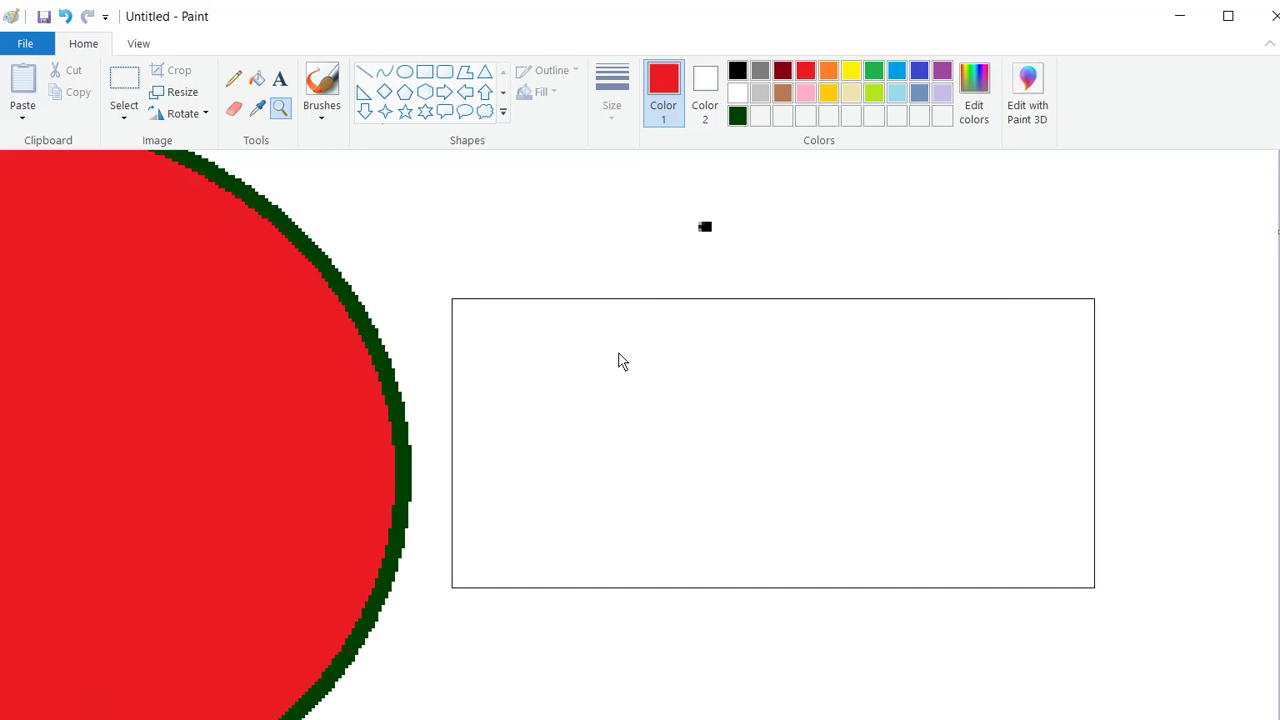
Zoom out with the Magnifier until the whole canvas is shown as a small thumbnail
right_click(618, 360)
right_click(618, 360)
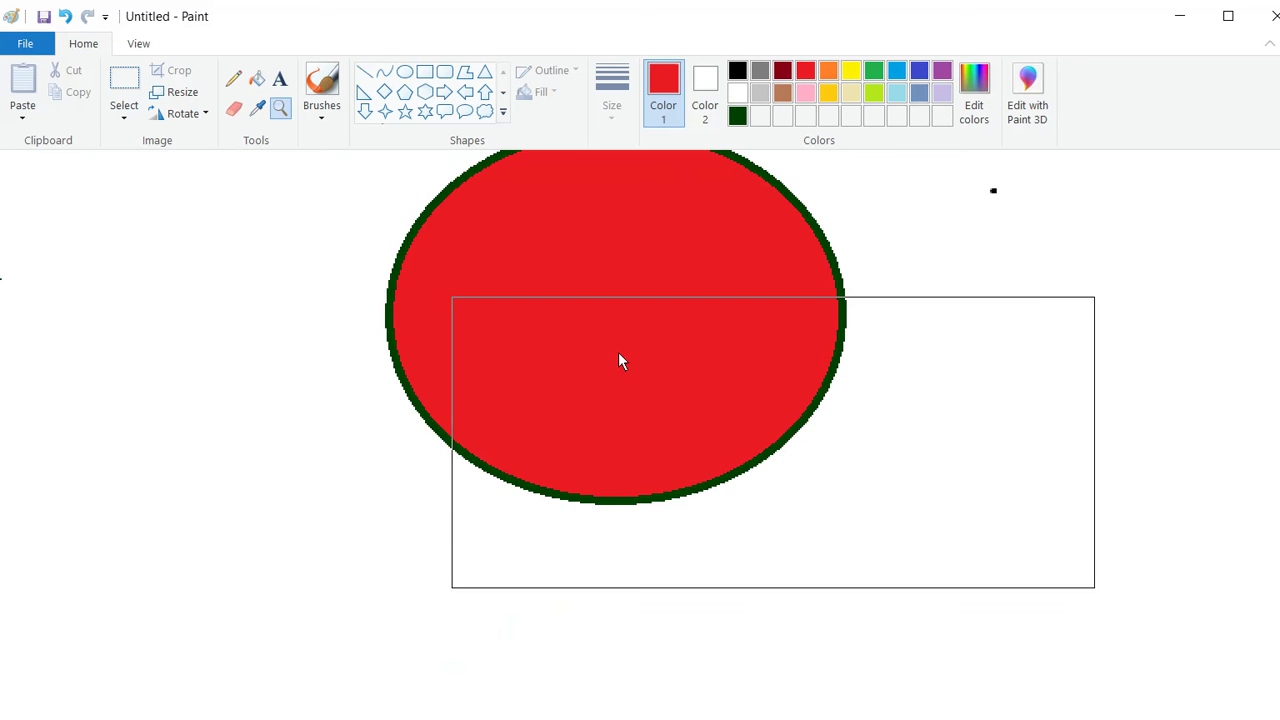
right_click(618, 360)
right_click(618, 360)
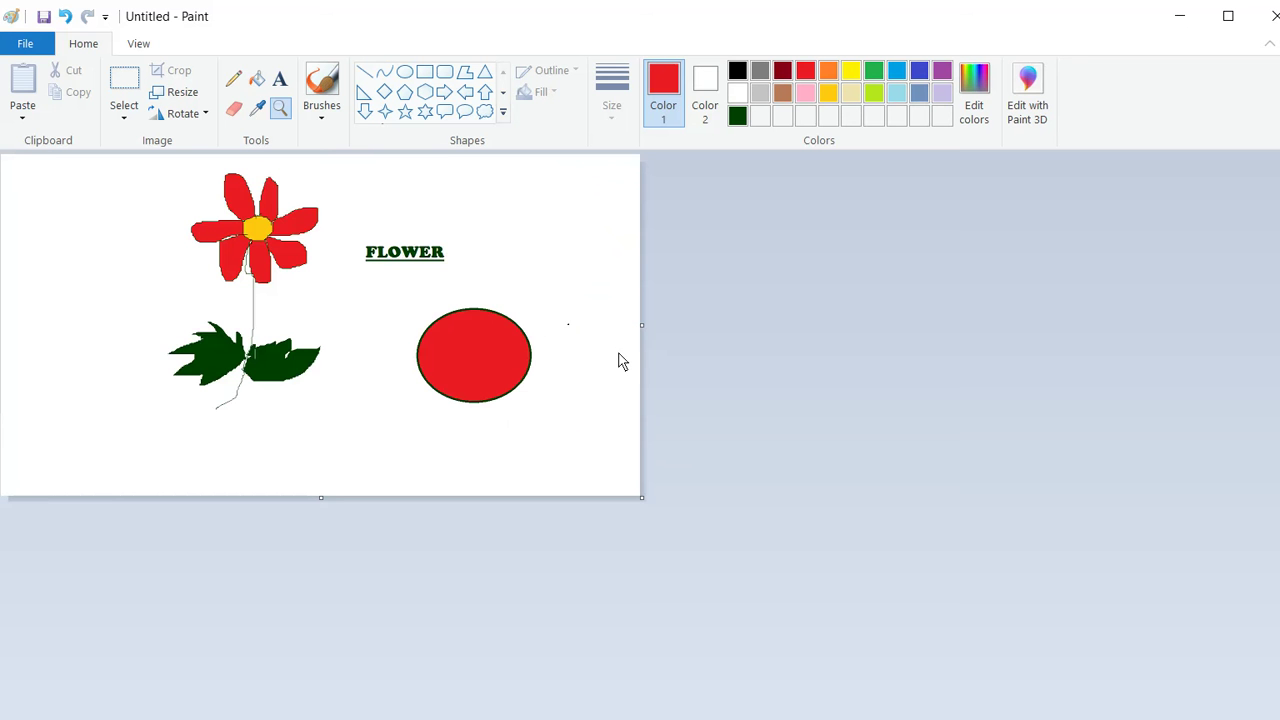
right_click(458, 336)
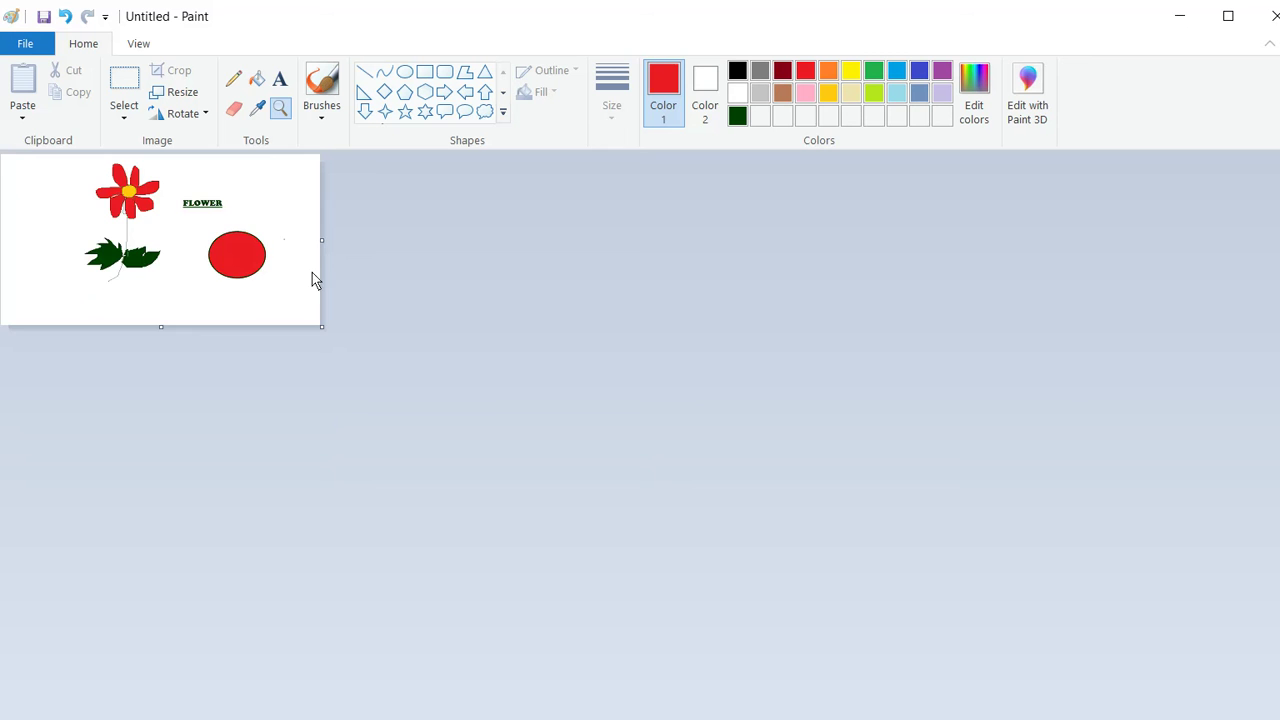
right_click(203, 210)
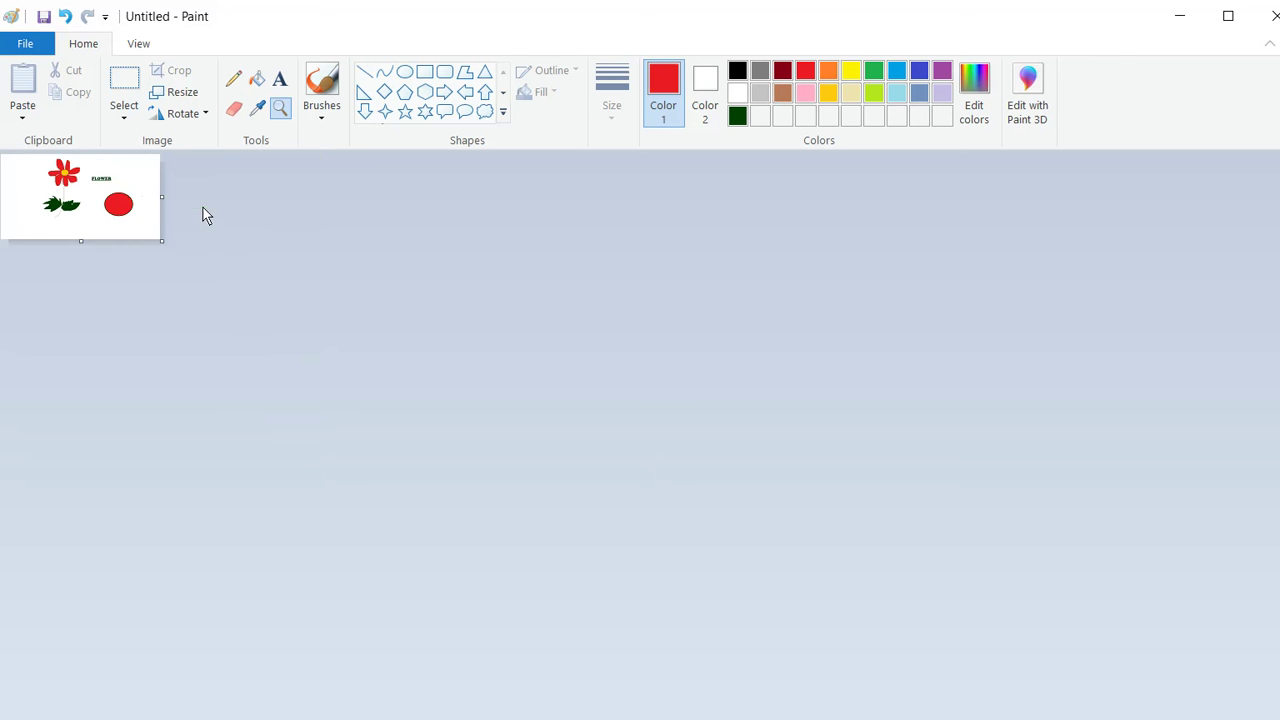
Zoom back in to examine the flower's petals, and return to the view showing the flower, label and ellipse together
left_click(110, 190)
left_click(109, 191)
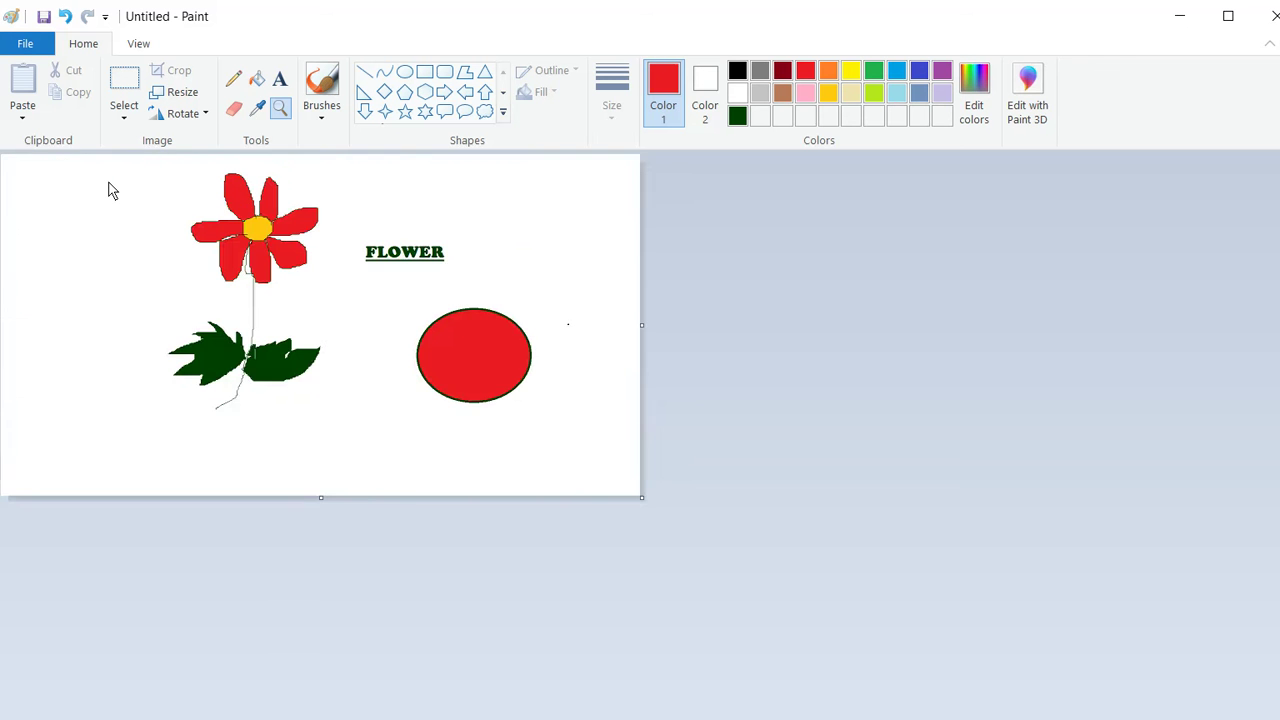
left_click(111, 190)
left_click(111, 190)
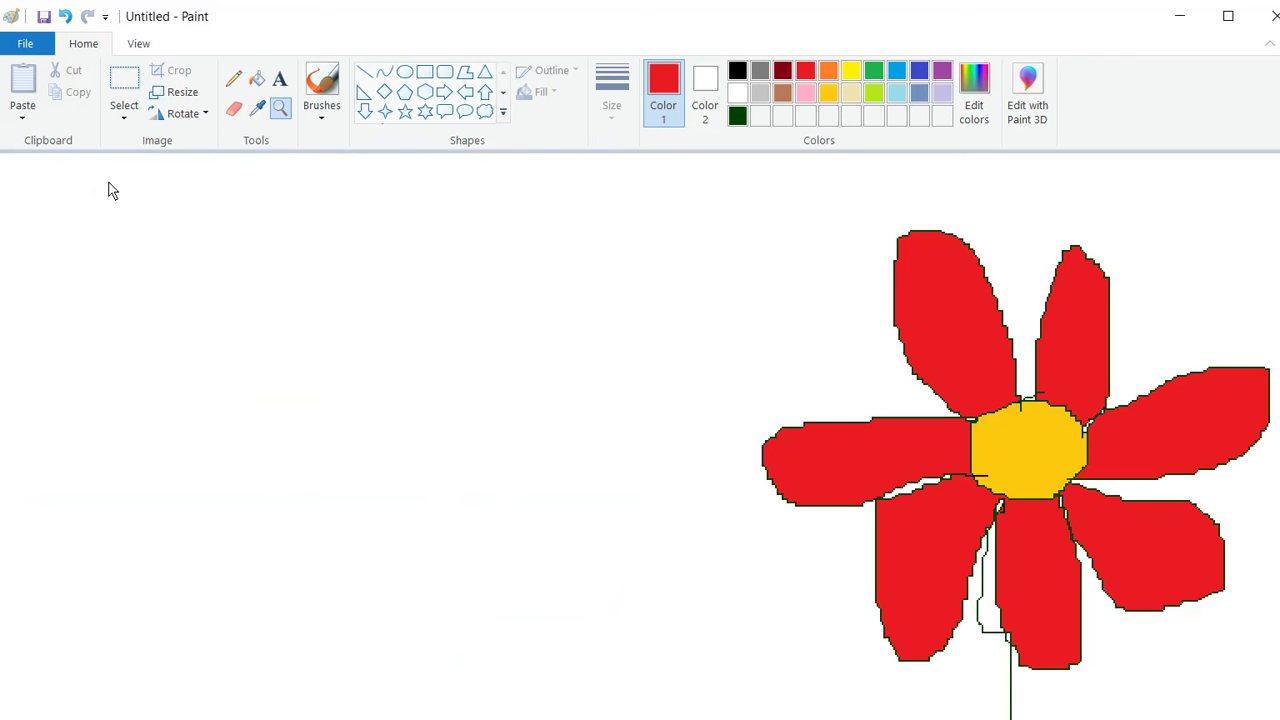
right_click(168, 260)
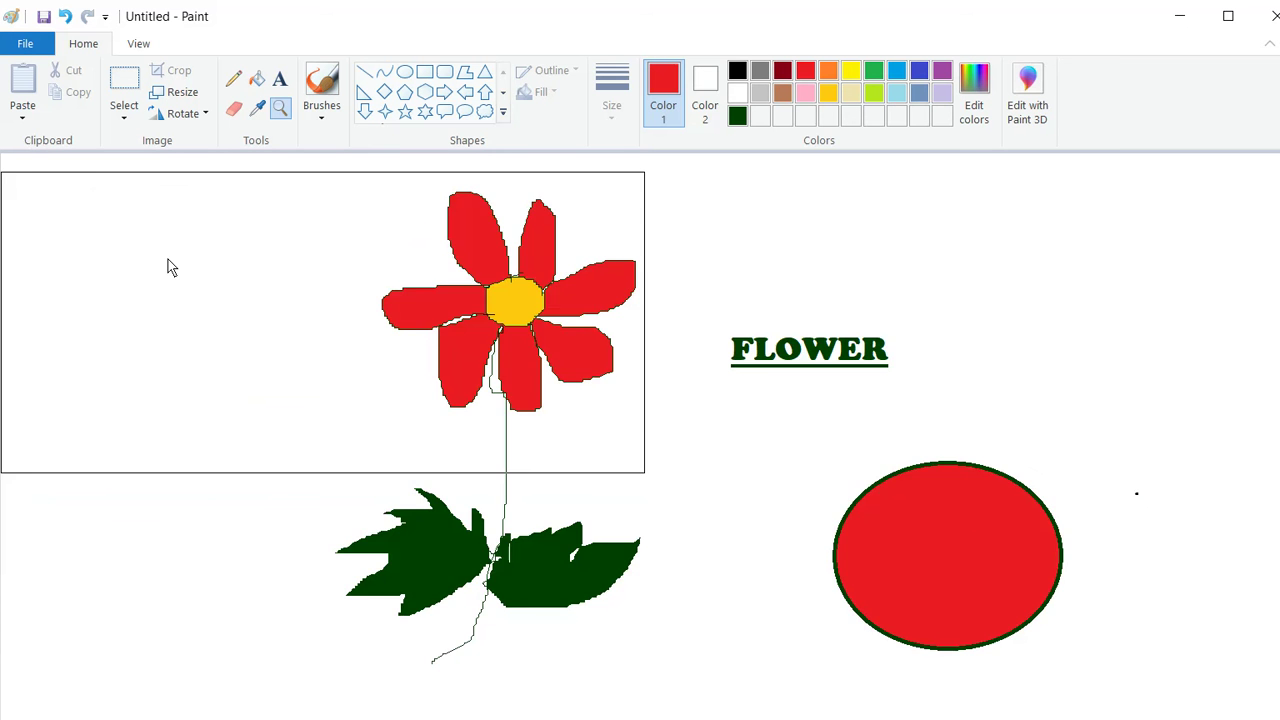
right_click(168, 260)
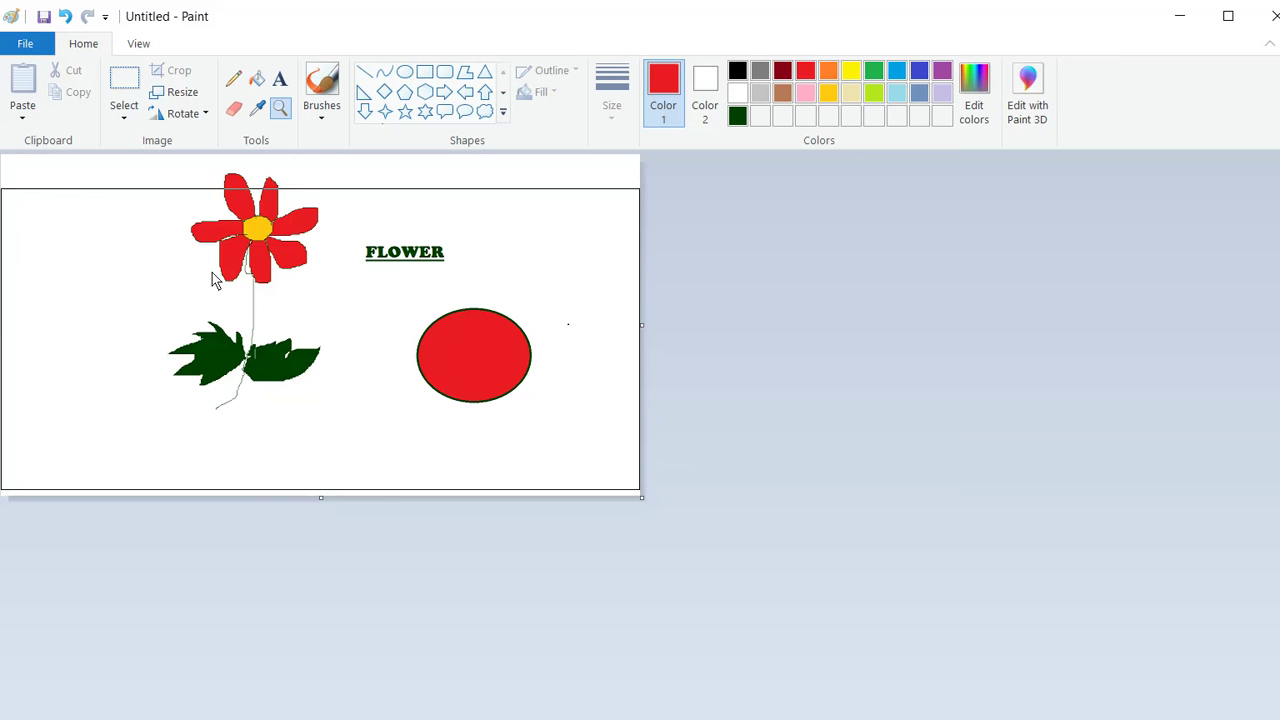
left_click(212, 274)
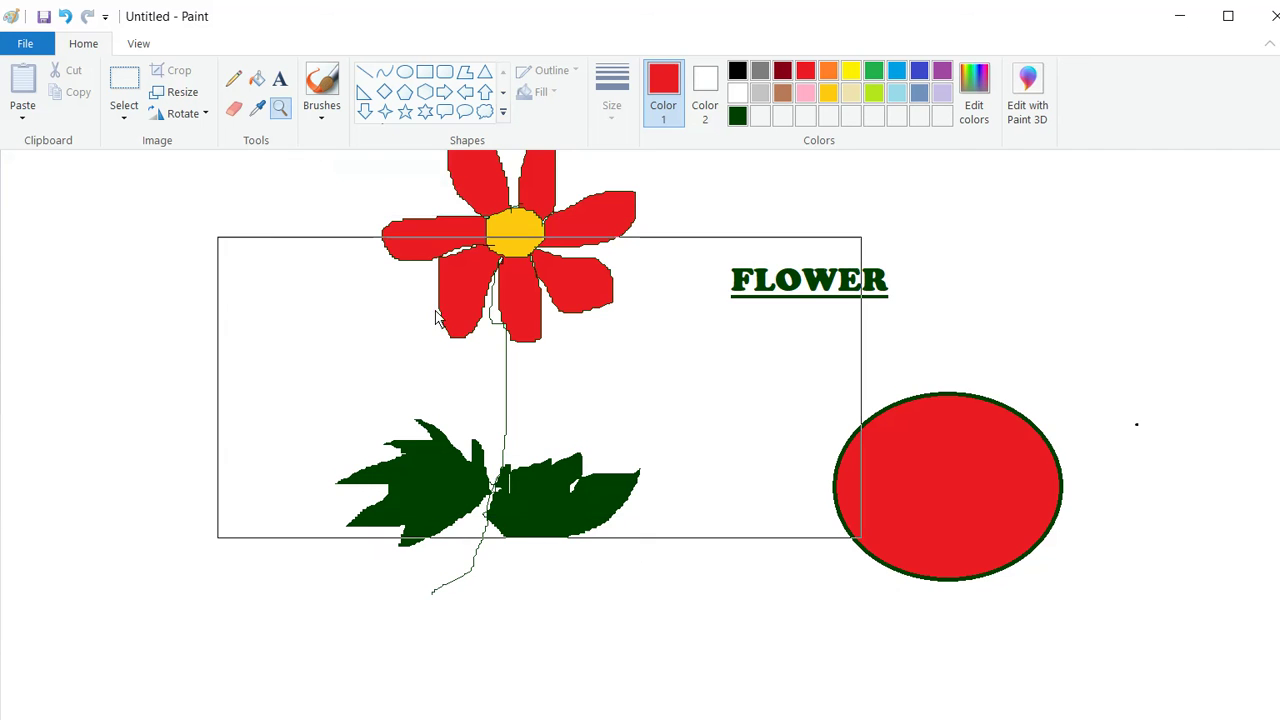
scroll(436, 318, "up", 2)
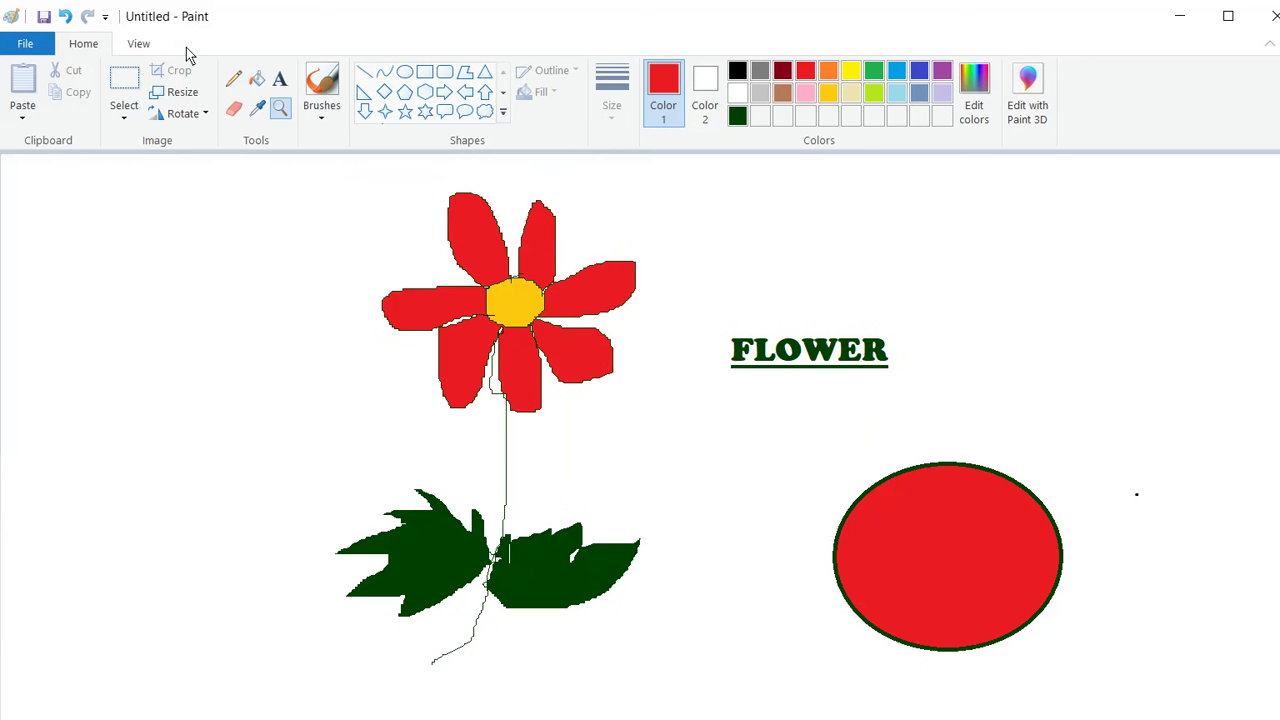